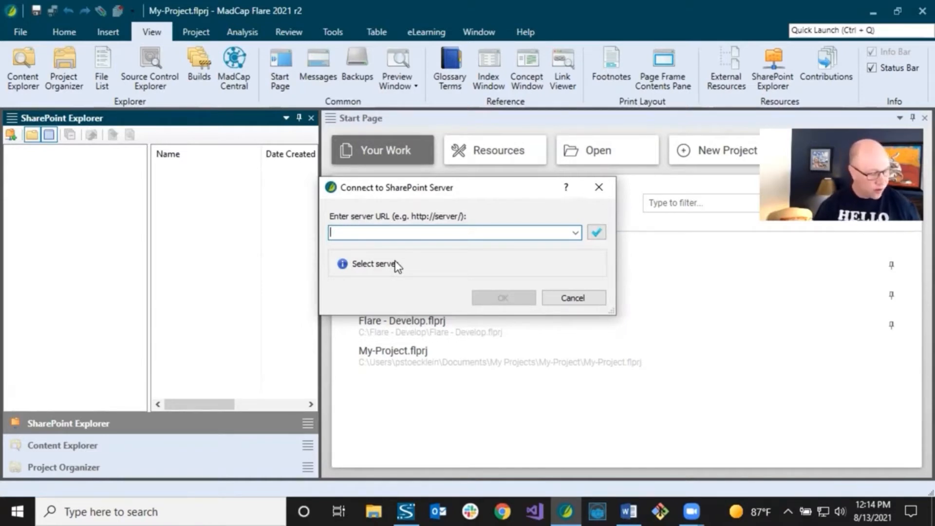
text(http://win2k12share16/)
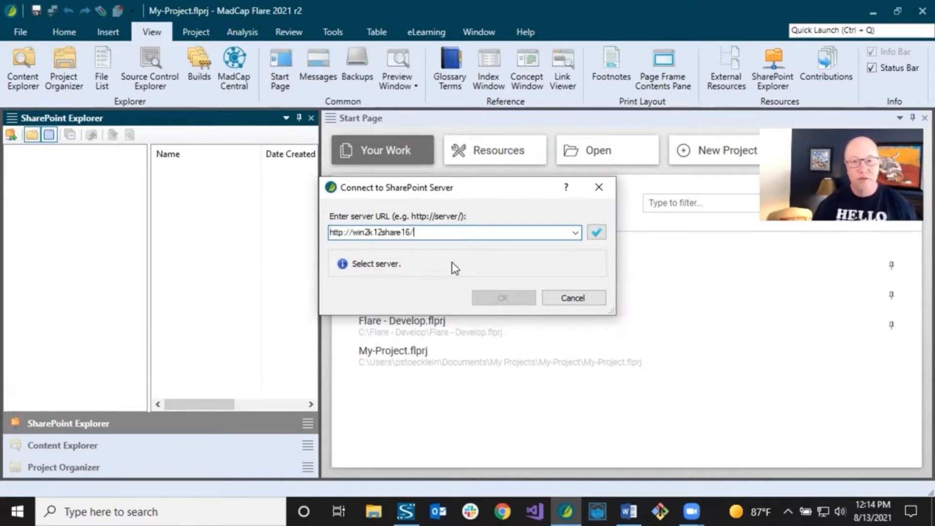
click(597, 232)
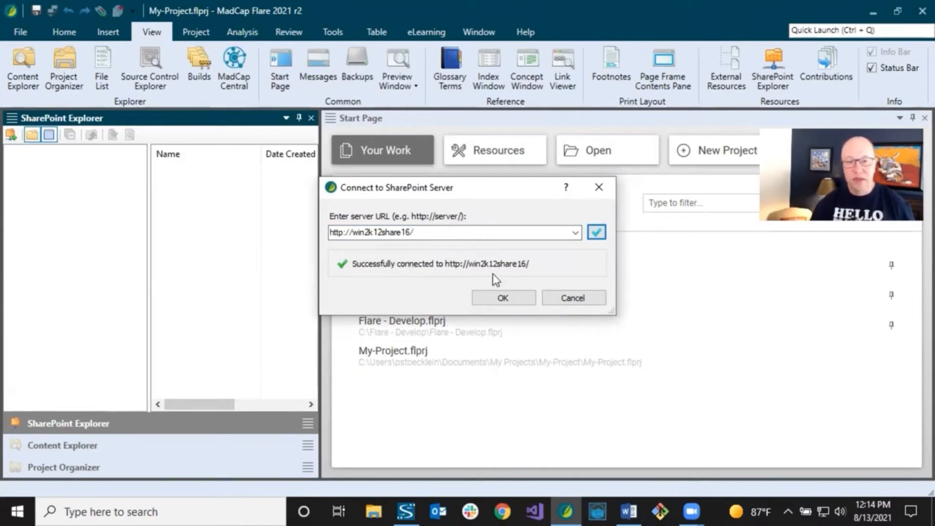
click(507, 298)
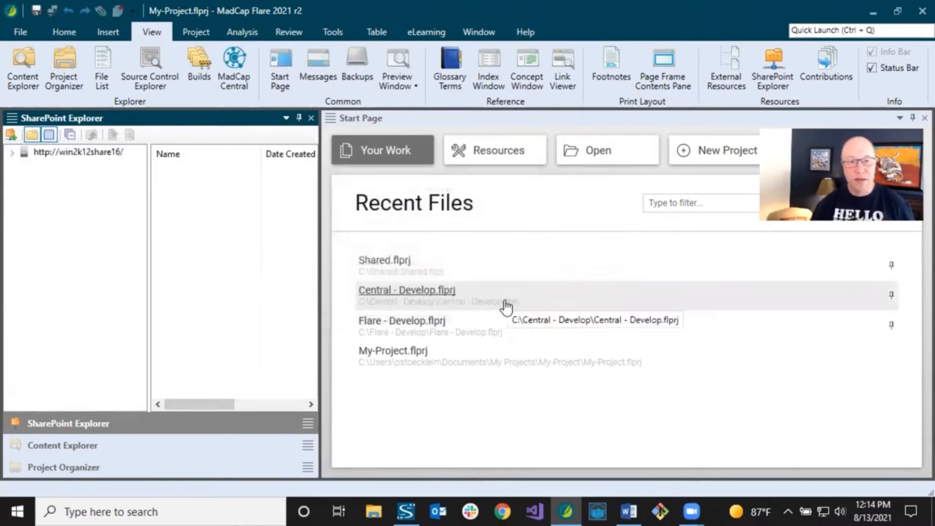
Expand the connected server down through Shared Documents to show the contents of the Doc Team folder
click(89, 156)
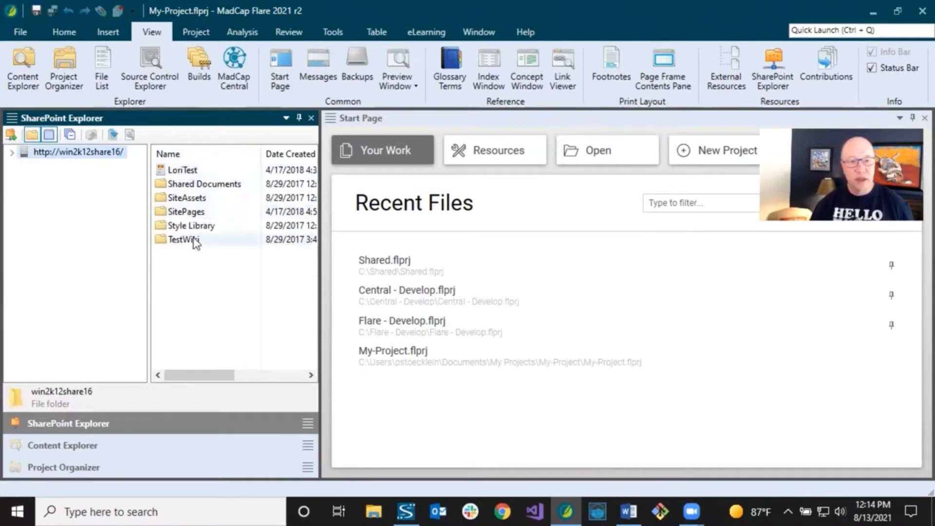
click(12, 152)
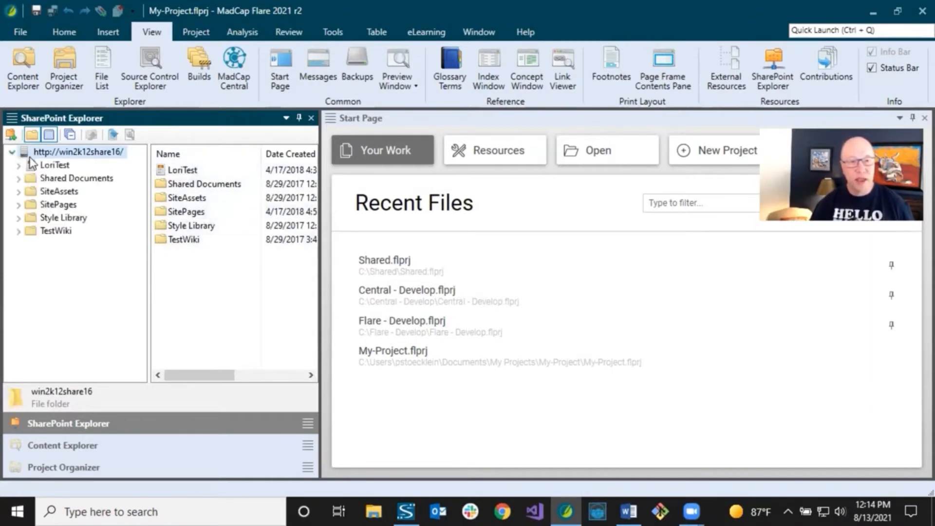
click(18, 179)
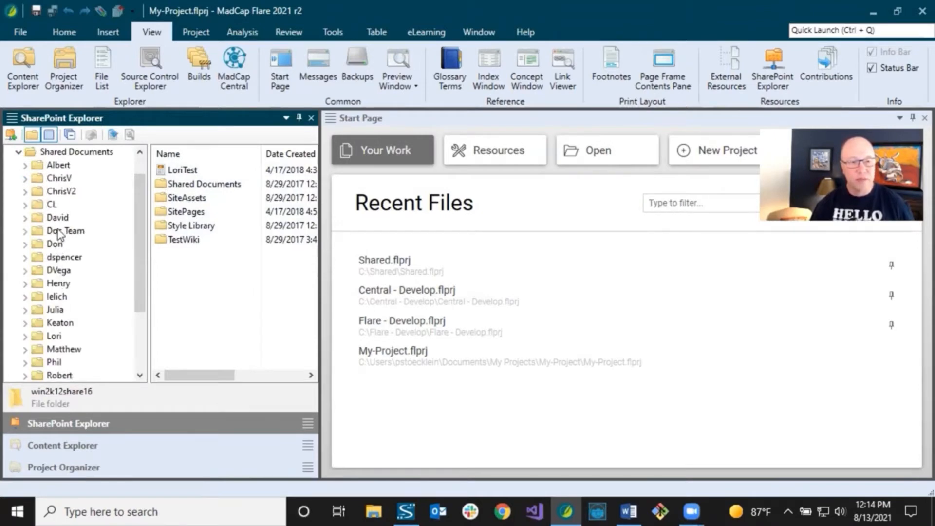
click(35, 232)
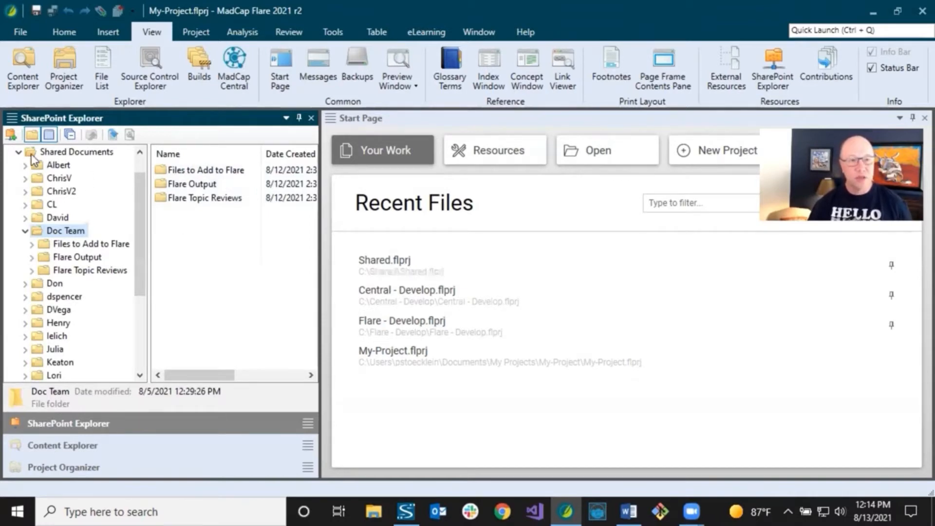
click(11, 135)
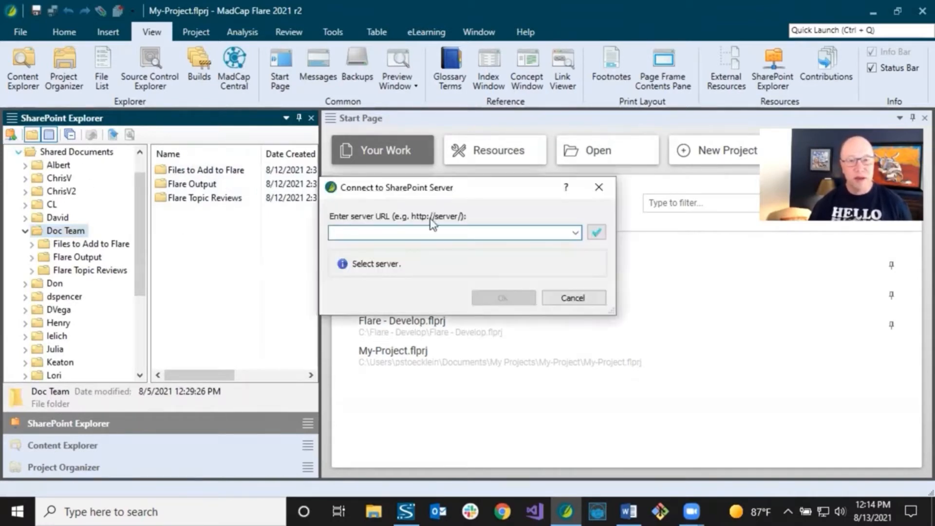
click(566, 299)
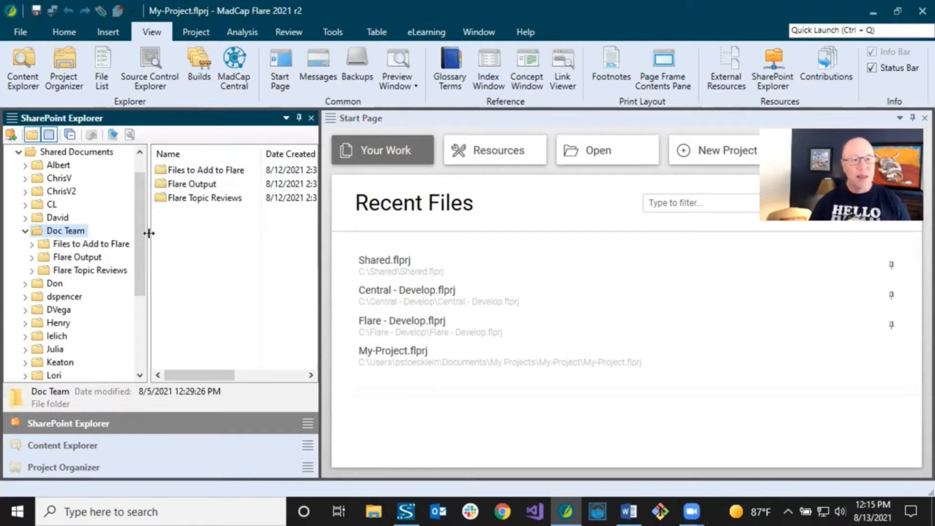
scroll(146, 230, up, 1)
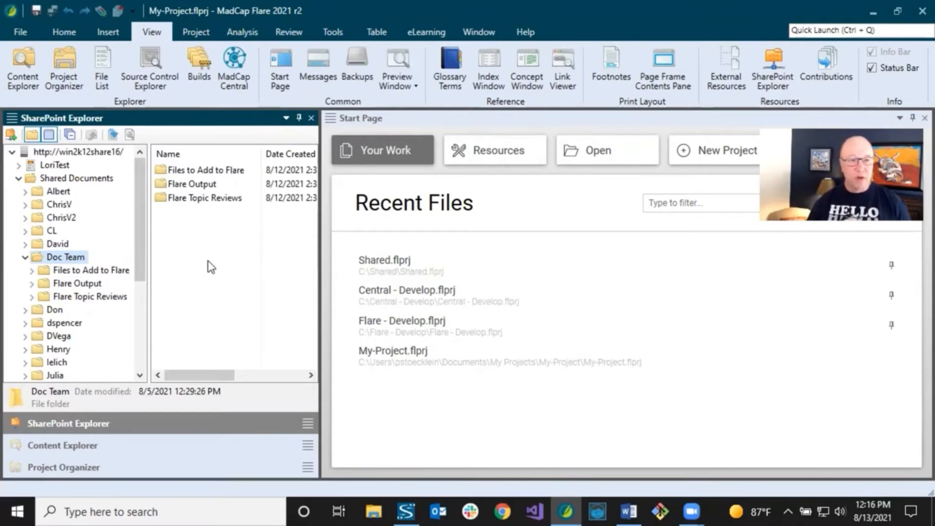
click(81, 154)
right_click(81, 155)
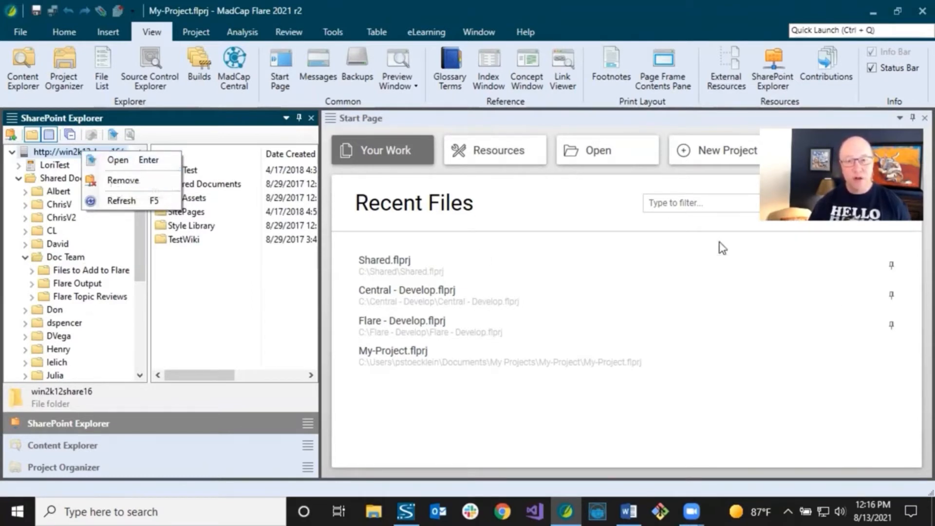
click(247, 329)
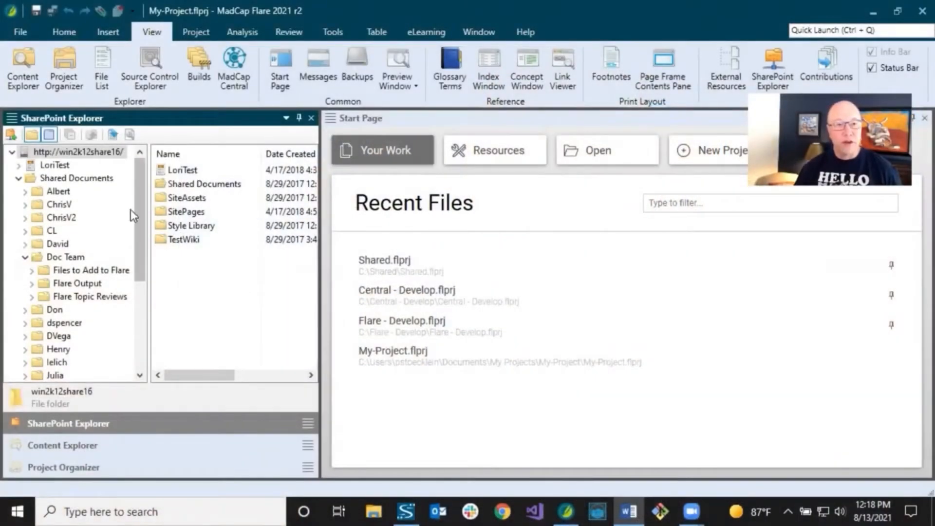
View the Flare Output folder under Doc Team, and select the HTML5 target in the Project Organizer
click(71, 286)
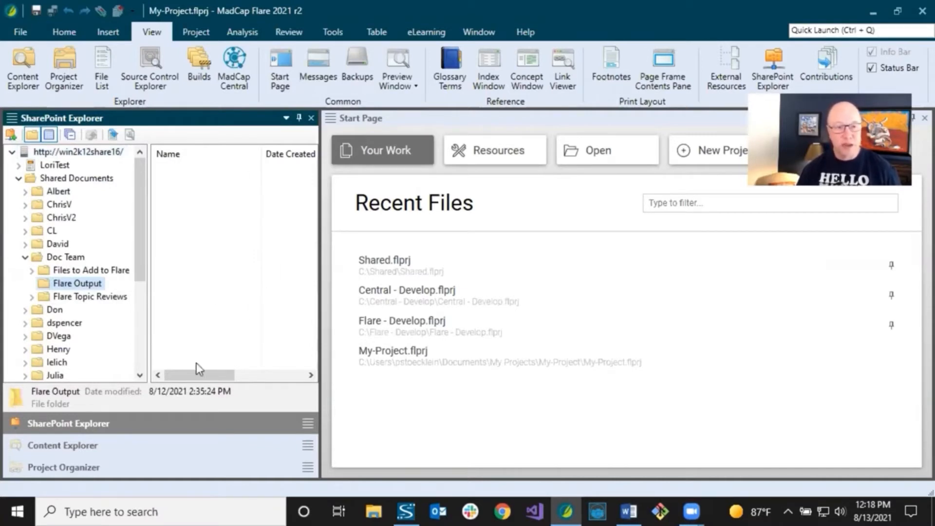
click(127, 462)
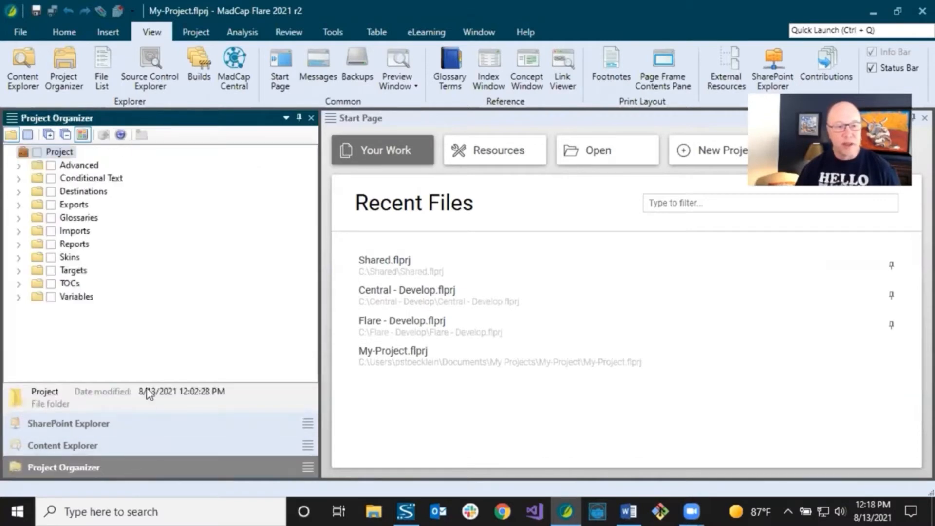
click(20, 271)
click(55, 283)
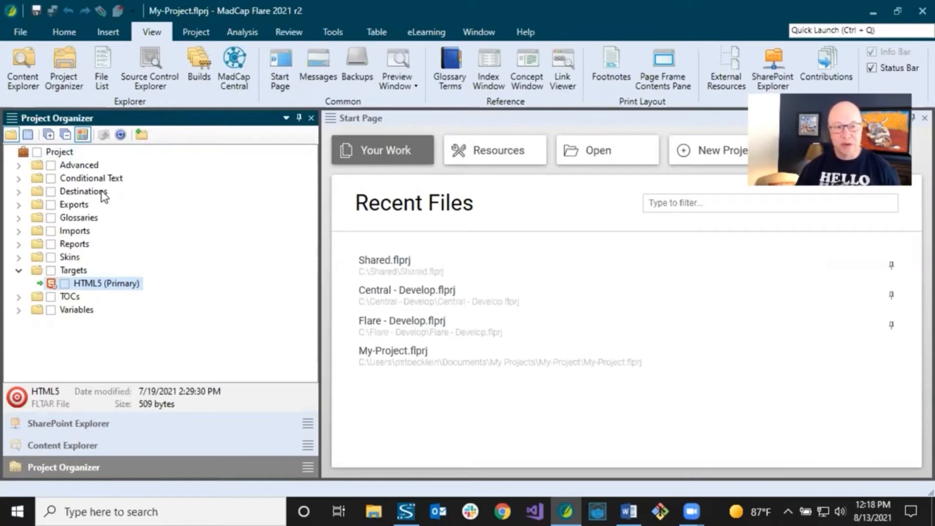
Add a destination file named SharePoint to the project's Destinations folder from the MyDestination factory template
click(59, 192)
click(19, 192)
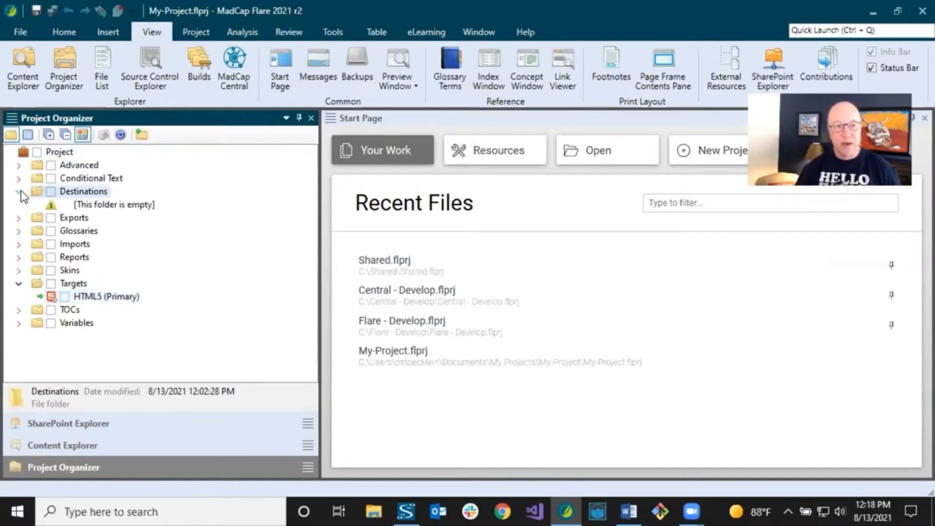
right_click(89, 195)
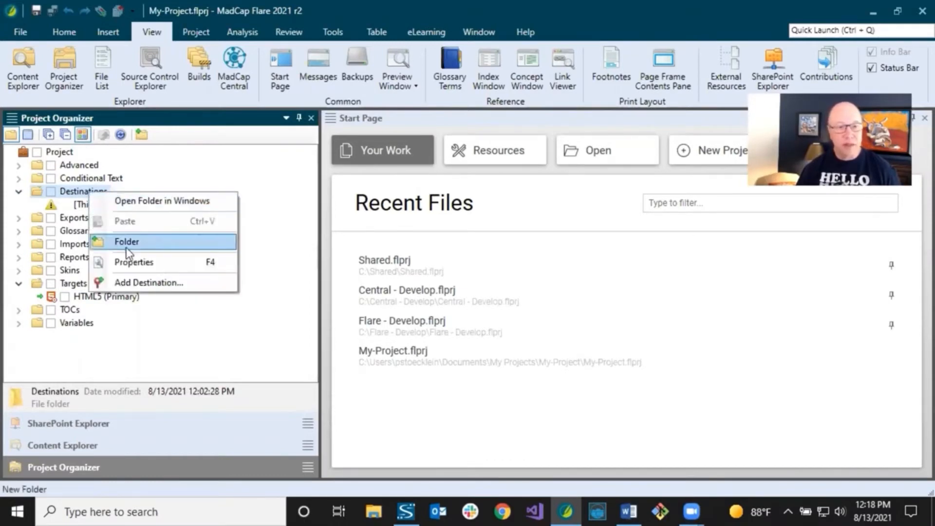
click(131, 281)
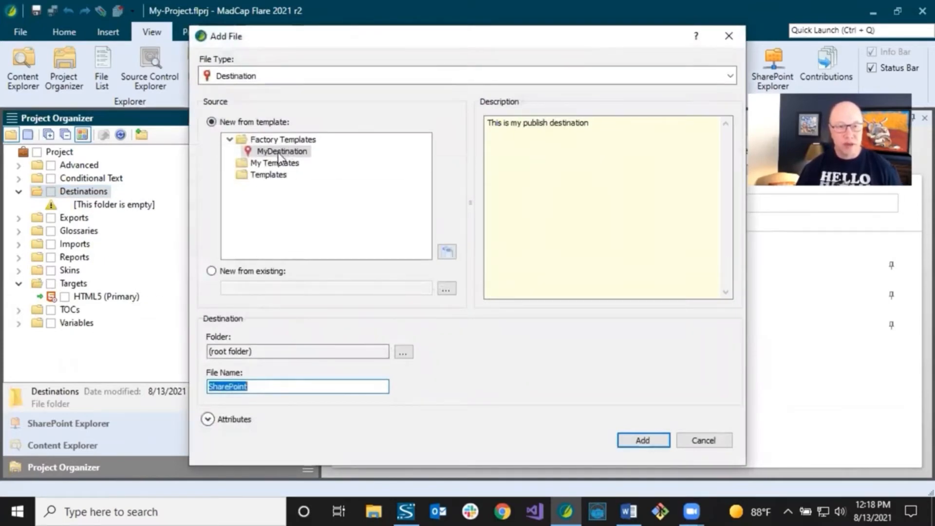
click(292, 152)
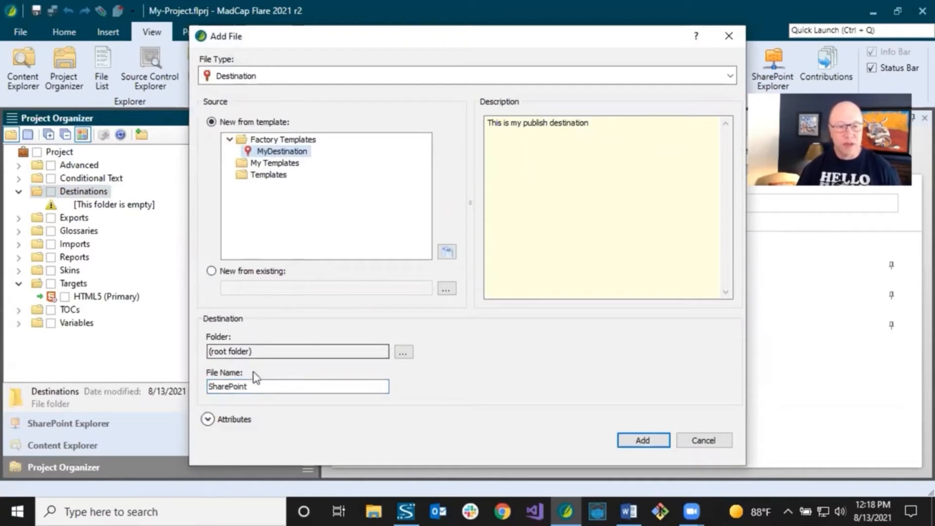
click(267, 387)
double_click(259, 387)
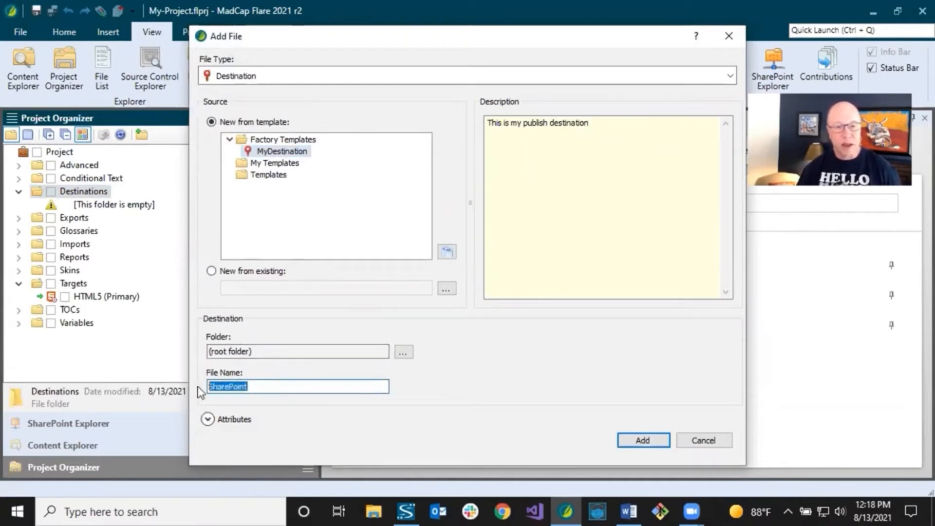
click(270, 387)
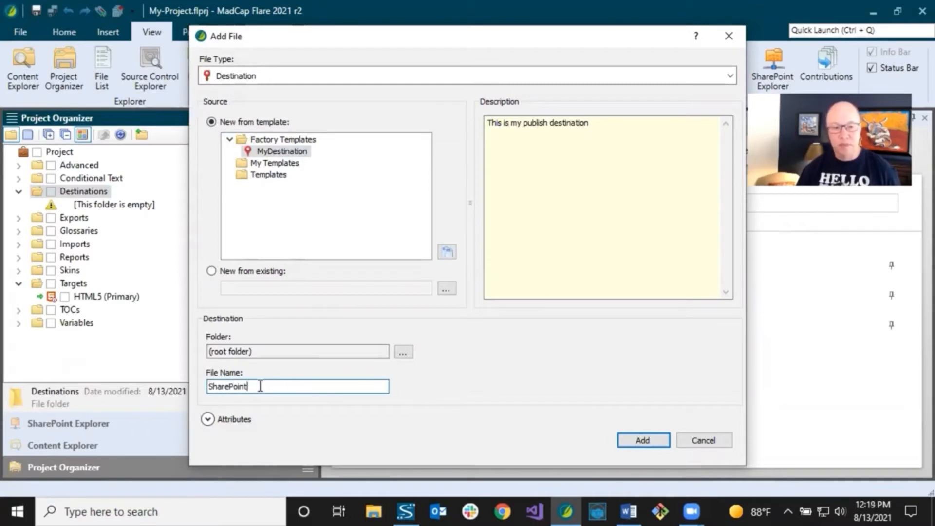
click(629, 439)
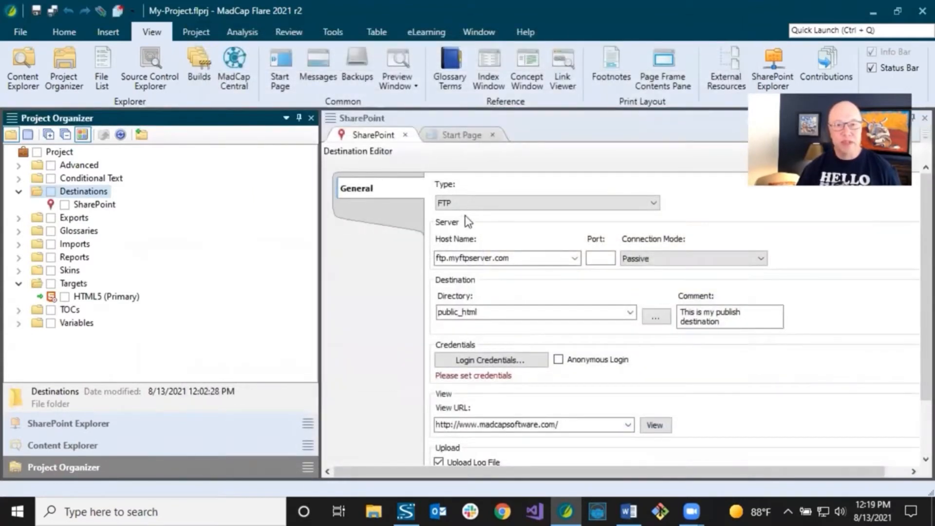
Set the destination type to File System and its directory to the SharePoint folder Shared Documents/Doc Team/Flare Output
click(478, 203)
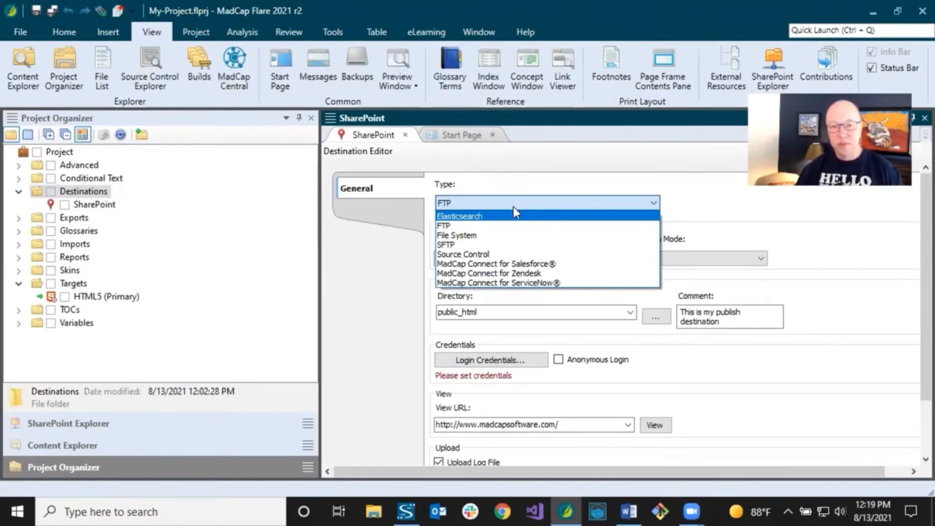
click(466, 235)
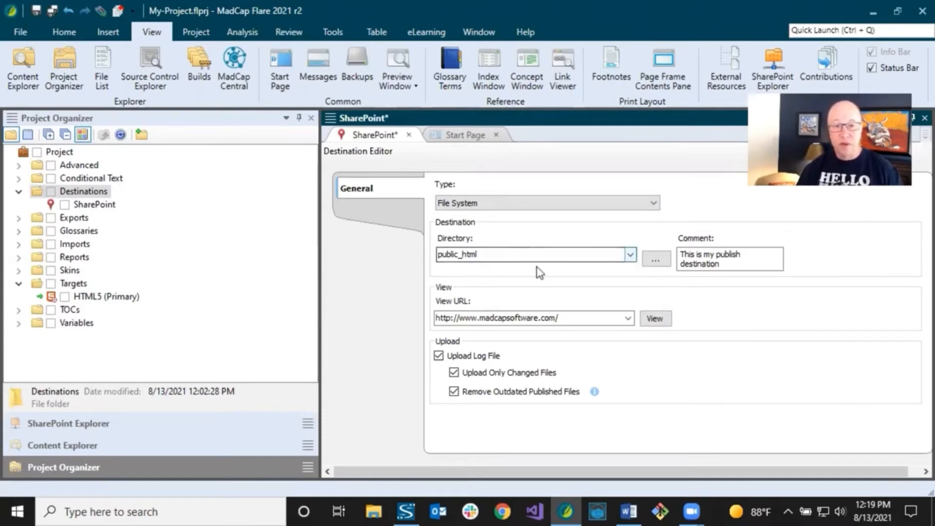
click(656, 261)
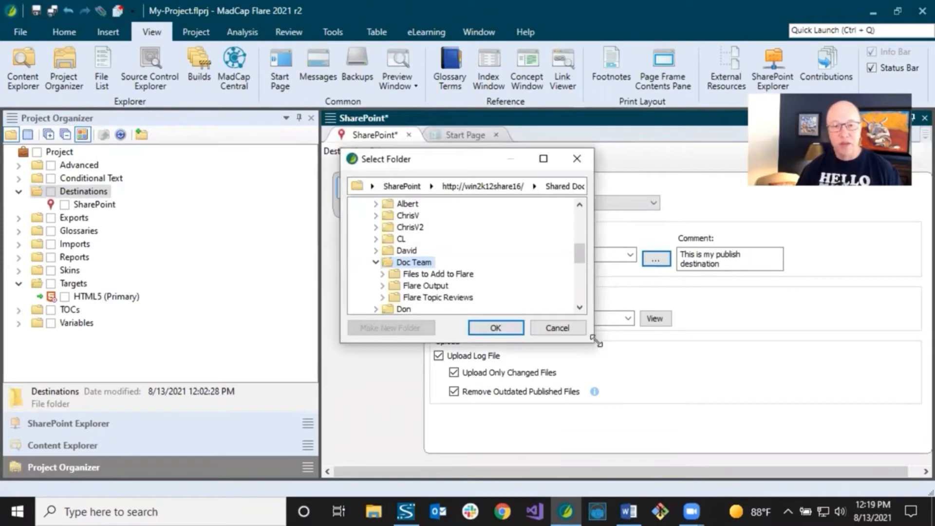
drag(595, 339, 719, 413)
scroll(565, 326, up, 5)
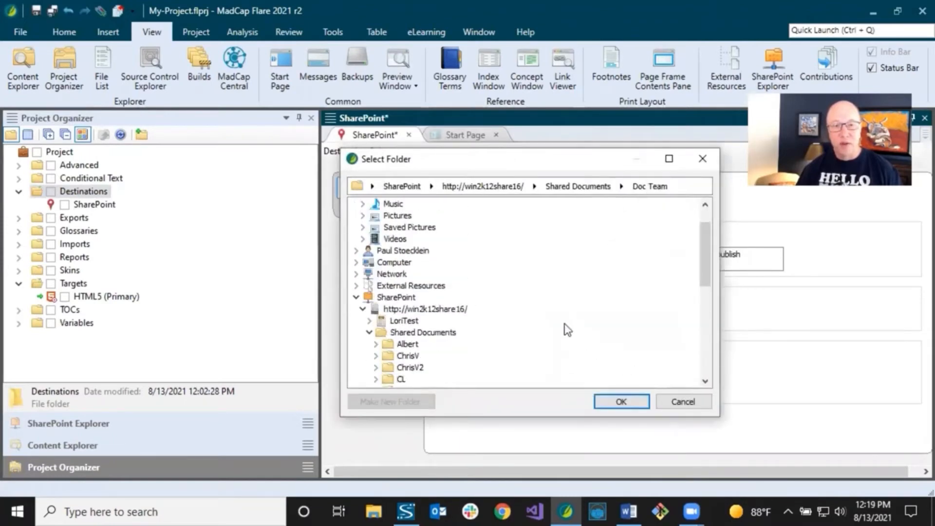
scroll(560, 319, down, 4)
scroll(558, 314, up, 4)
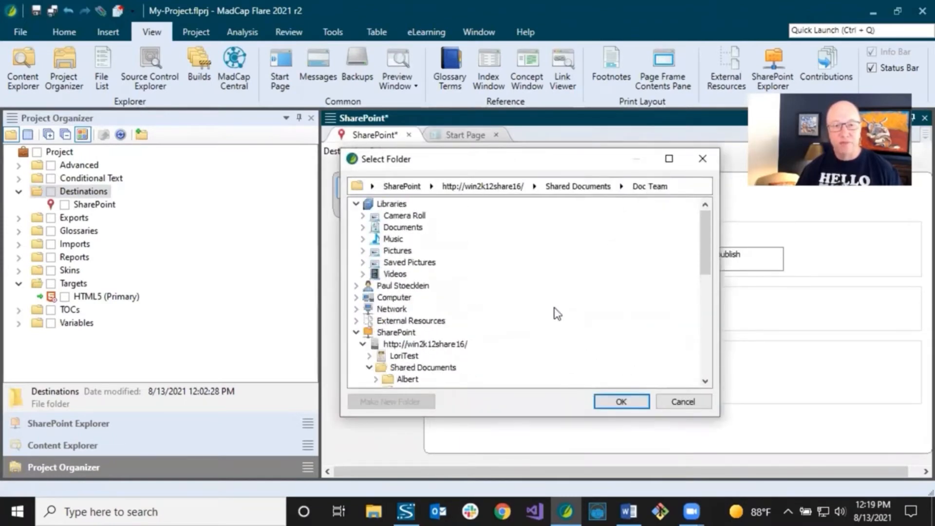
scroll(558, 314, down, 4)
scroll(557, 314, up, 1)
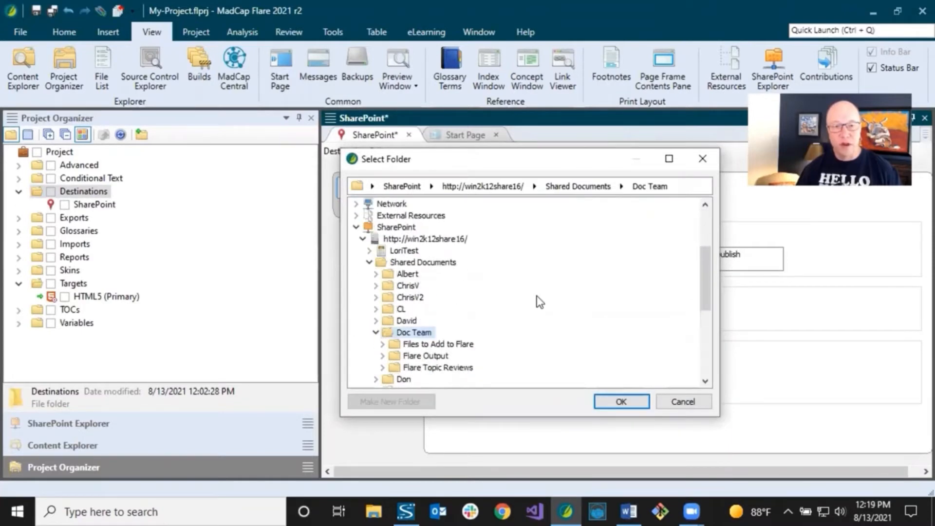
click(396, 228)
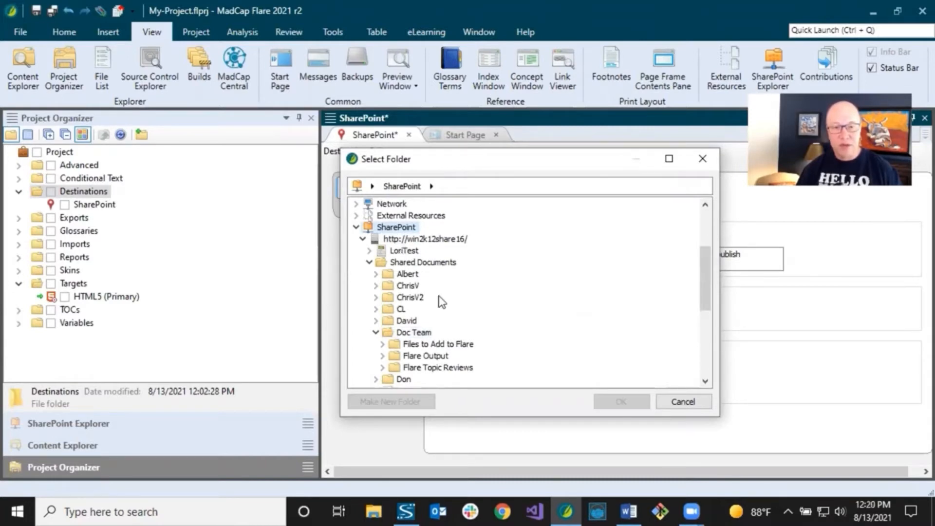
scroll(438, 299, down, 1)
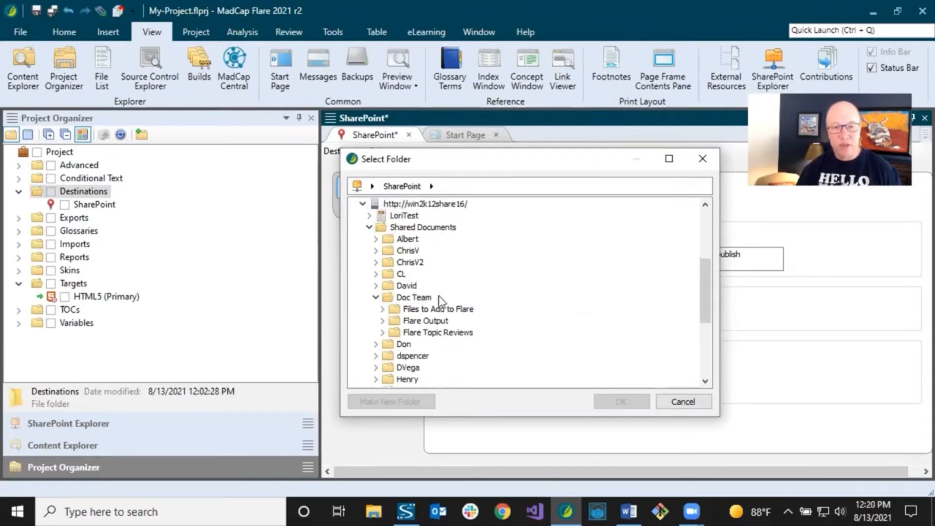
click(420, 322)
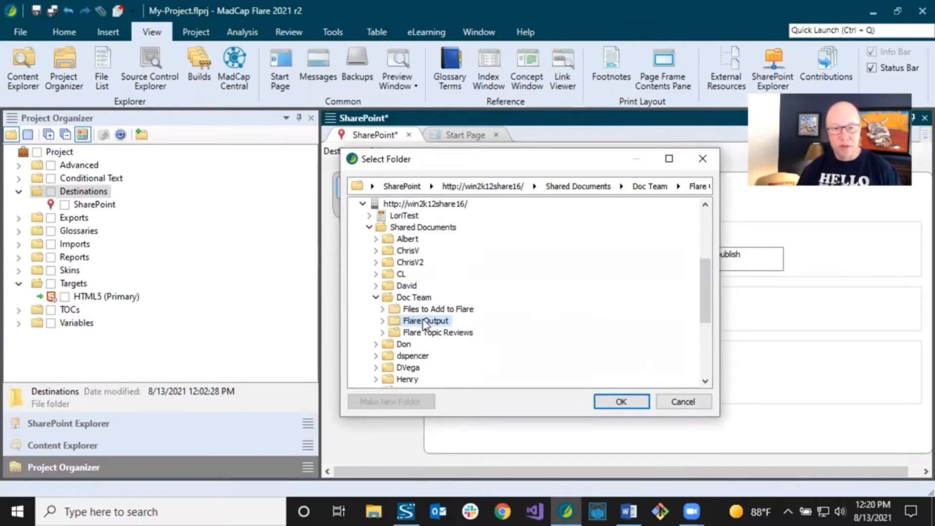
click(621, 402)
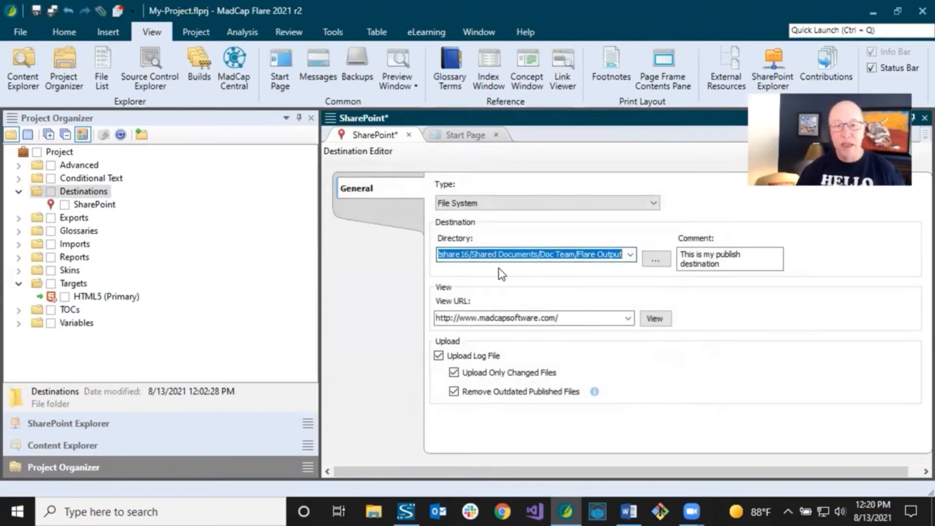
click(568, 317)
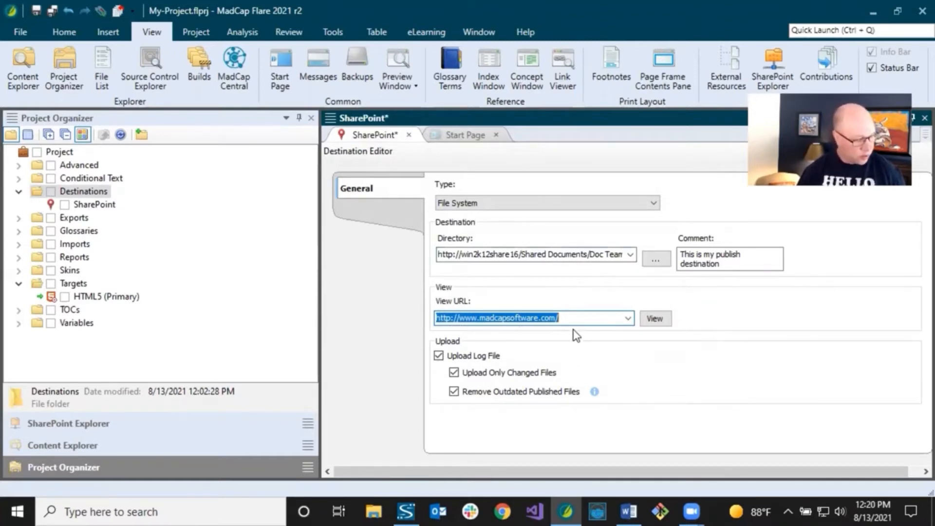
key(ctrl+v)
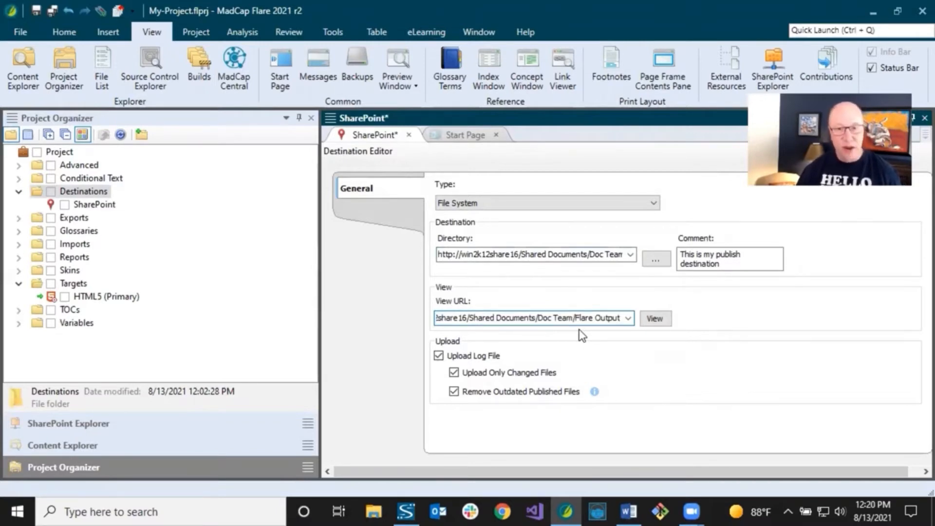
text(/)
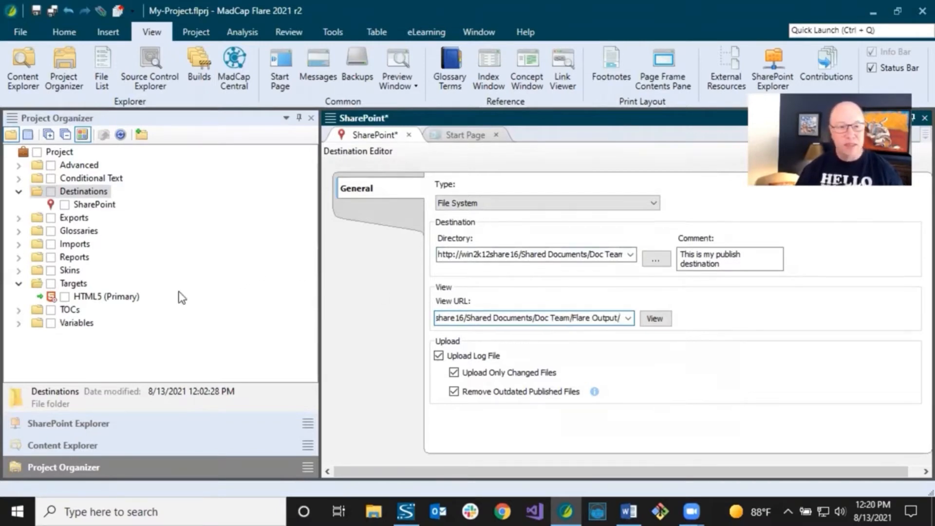
Open the HTML5 target and check its Output File setting on the general options
click(112, 302)
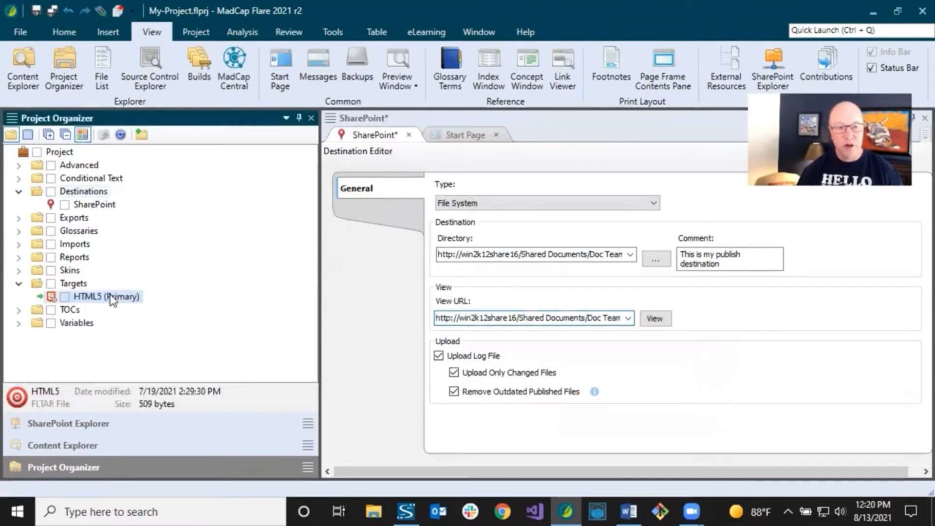
double_click(111, 297)
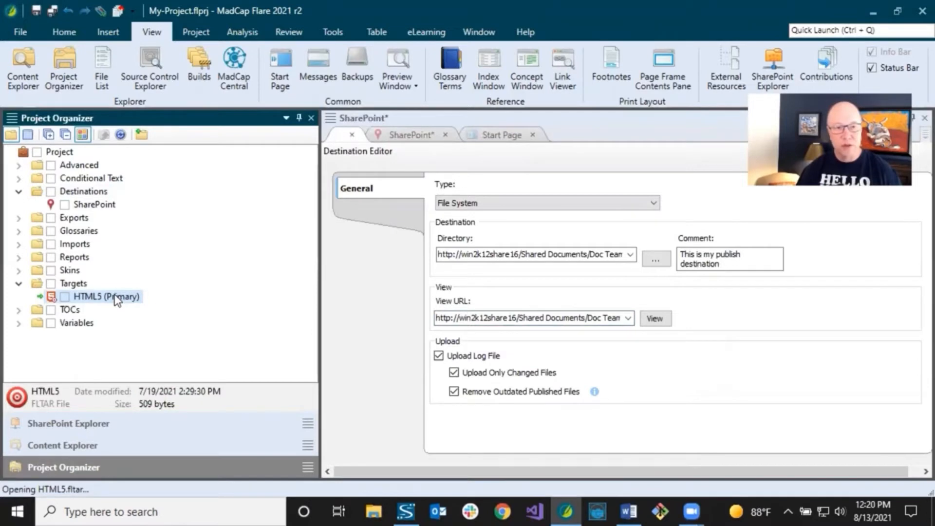
click(367, 187)
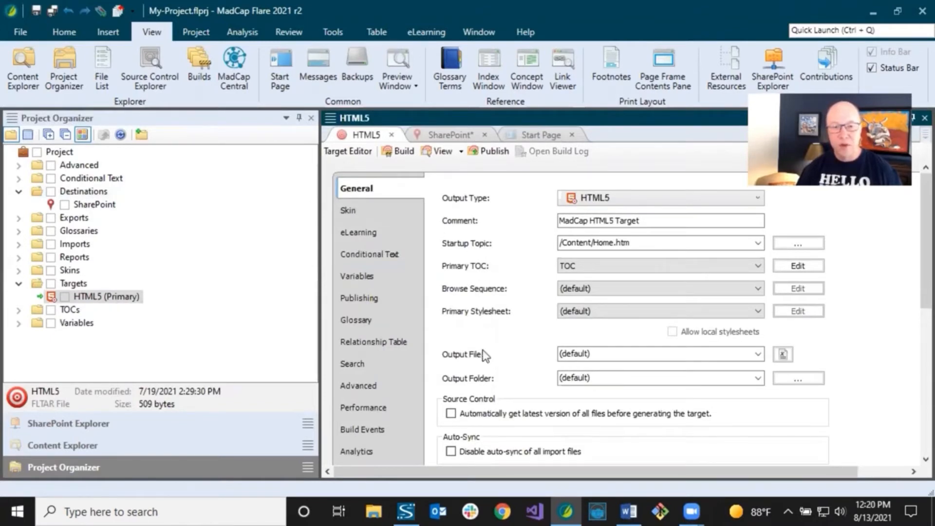
click(611, 353)
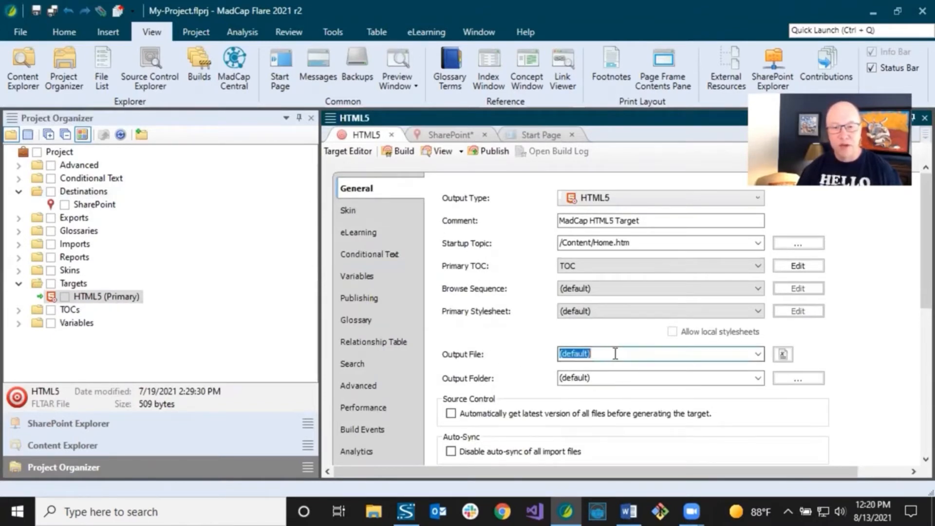
click(614, 352)
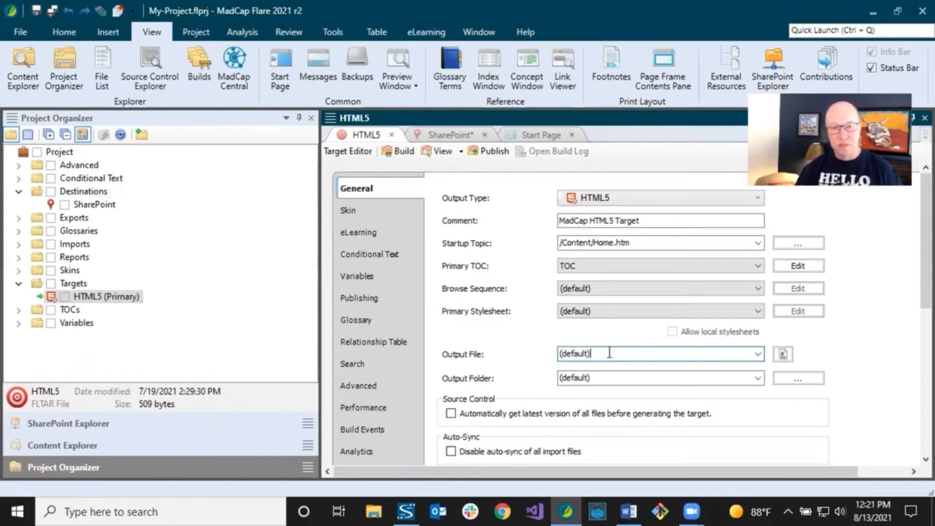
Append Default.htm to the SharePoint destination's View URL and save the destination
click(453, 136)
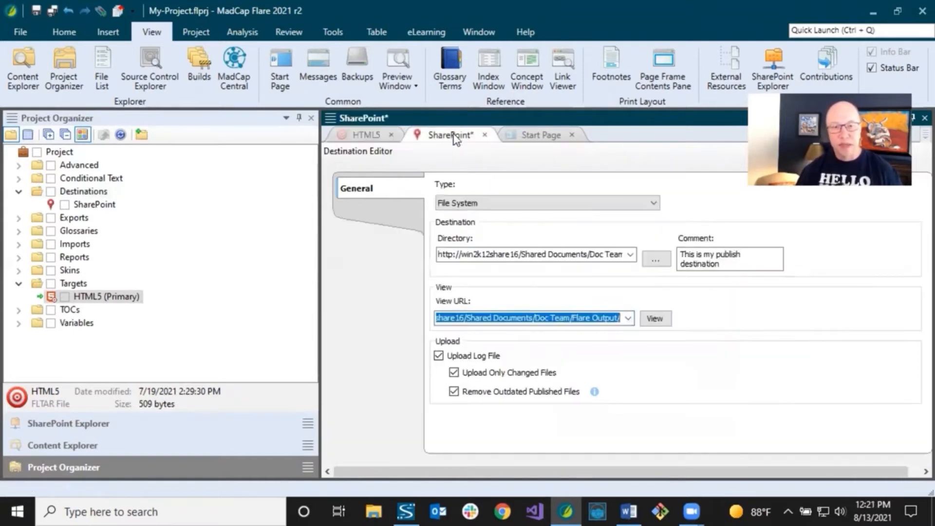
click(620, 317)
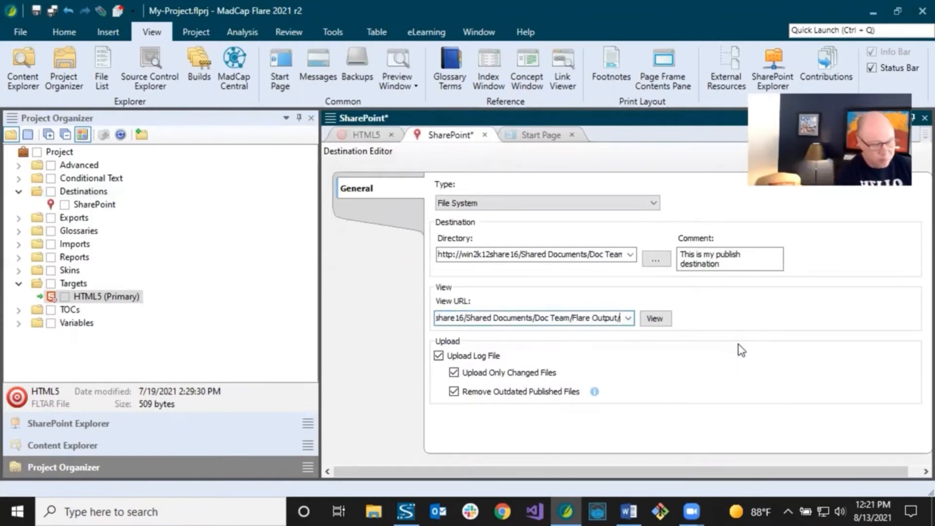
text(Deafu)
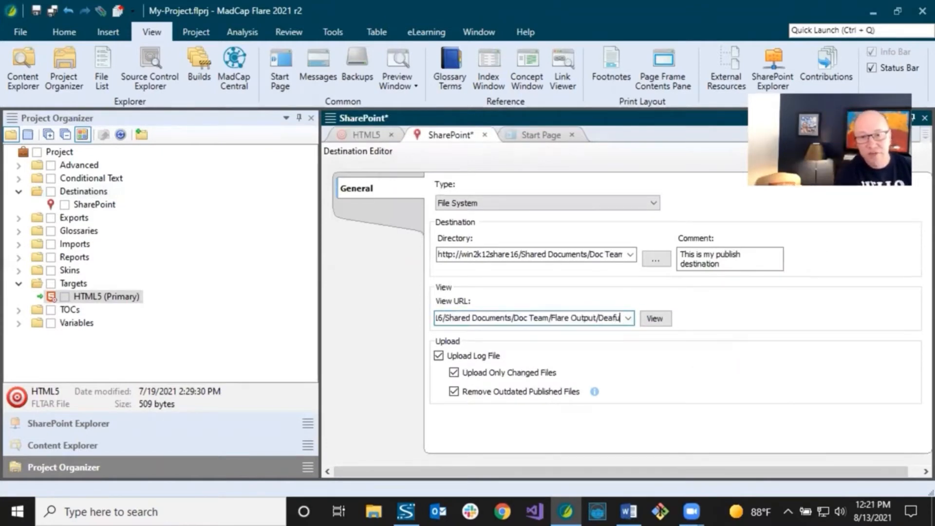
key(BackSpace)
key(BackSpace)
text(fault)
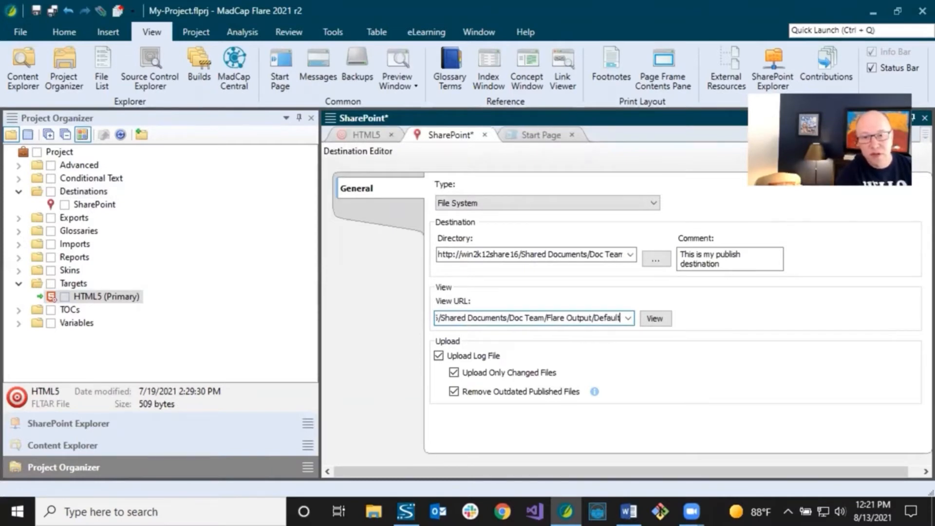
text(.htm)
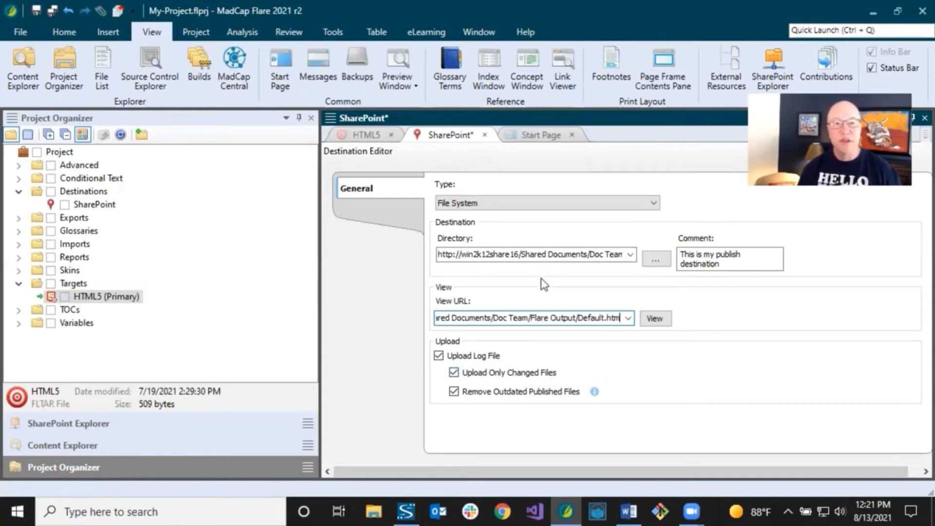
click(39, 13)
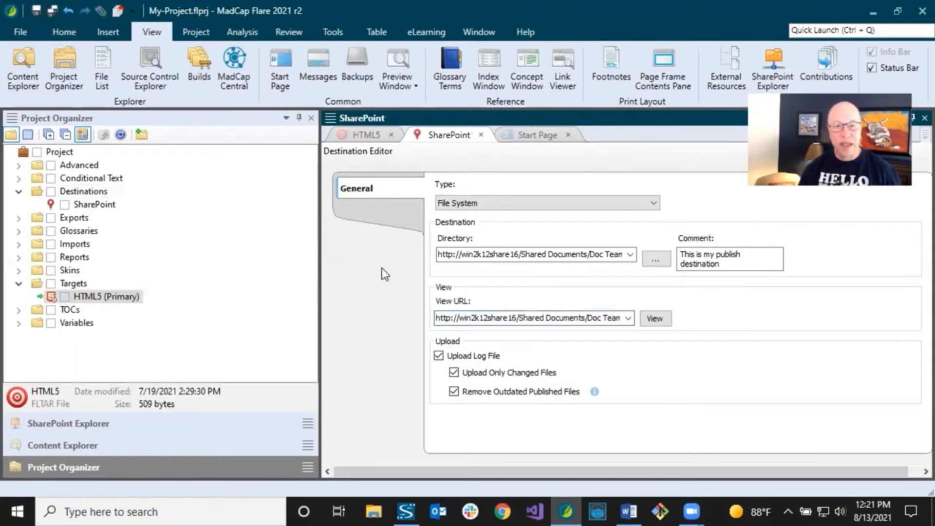
Enable the SharePoint destination for publishing in the HTML5 target and save the target
click(374, 137)
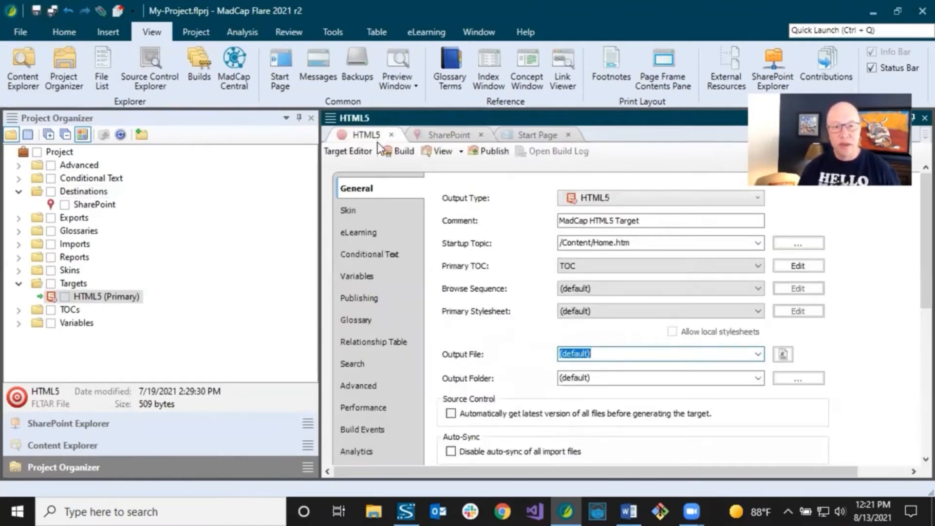
click(373, 299)
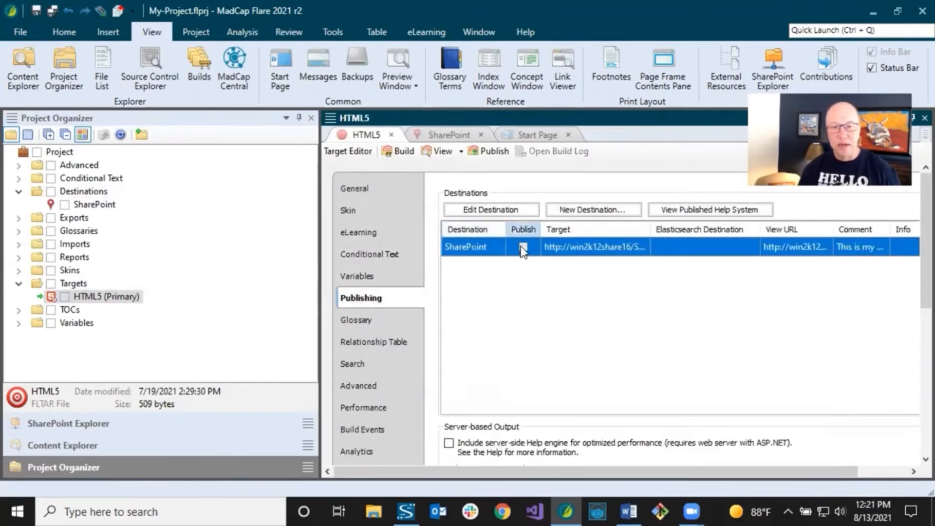
click(523, 248)
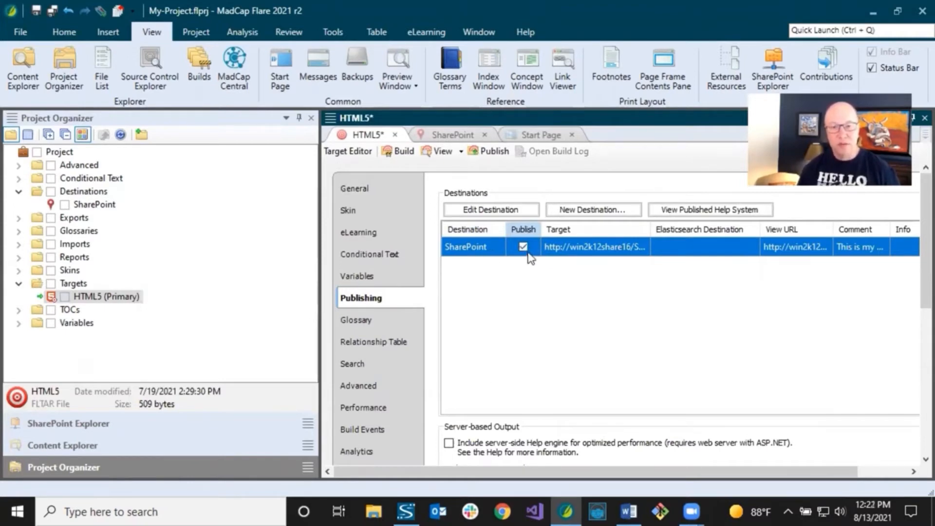
click(37, 11)
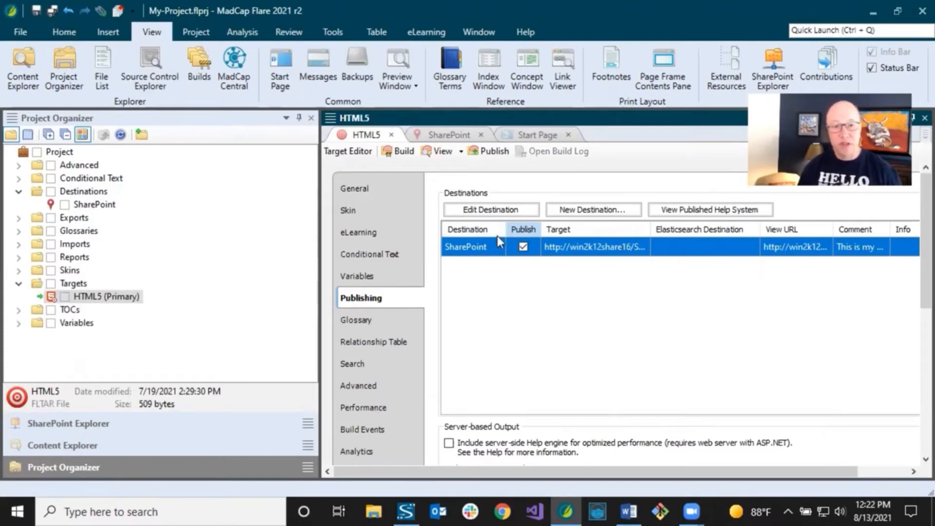
Publish the HTML5 target, generating its missing output, and collapse the build list once publishing is complete
click(493, 152)
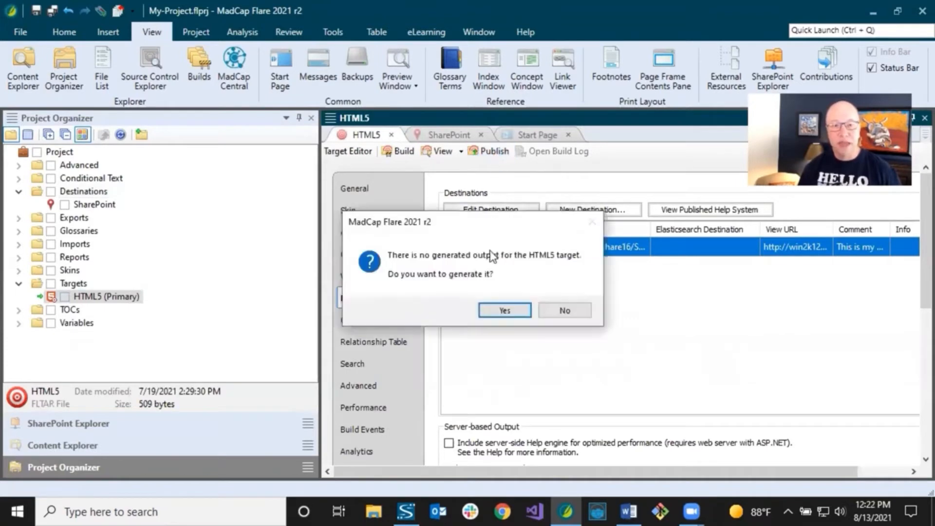
click(504, 311)
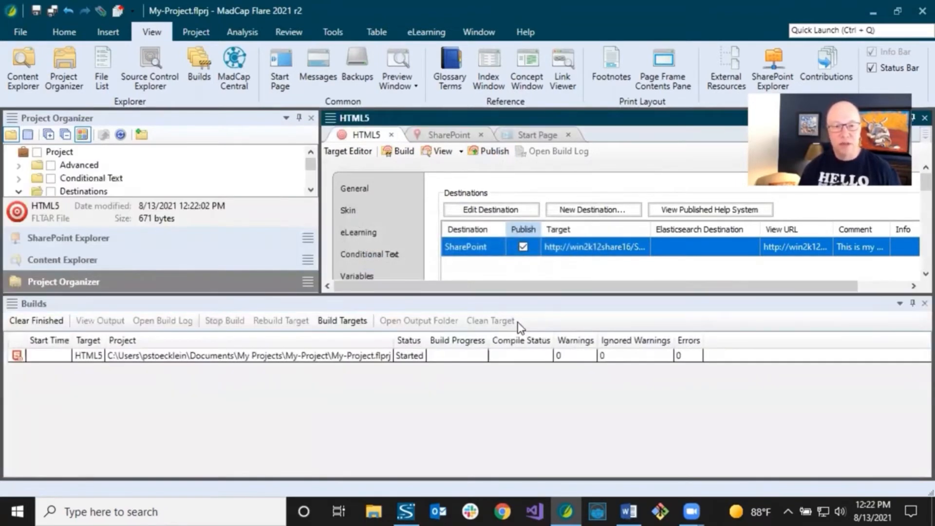
drag(525, 294, 549, 336)
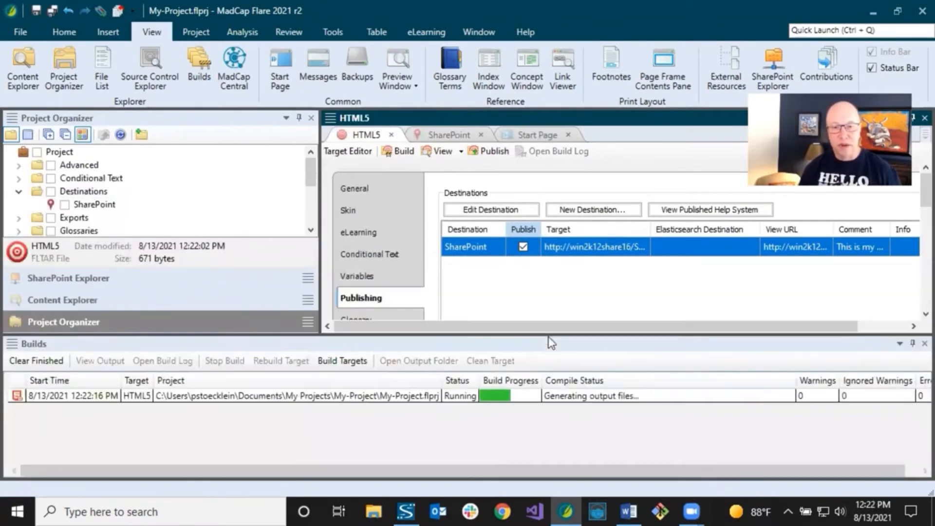
drag(798, 380, 732, 379)
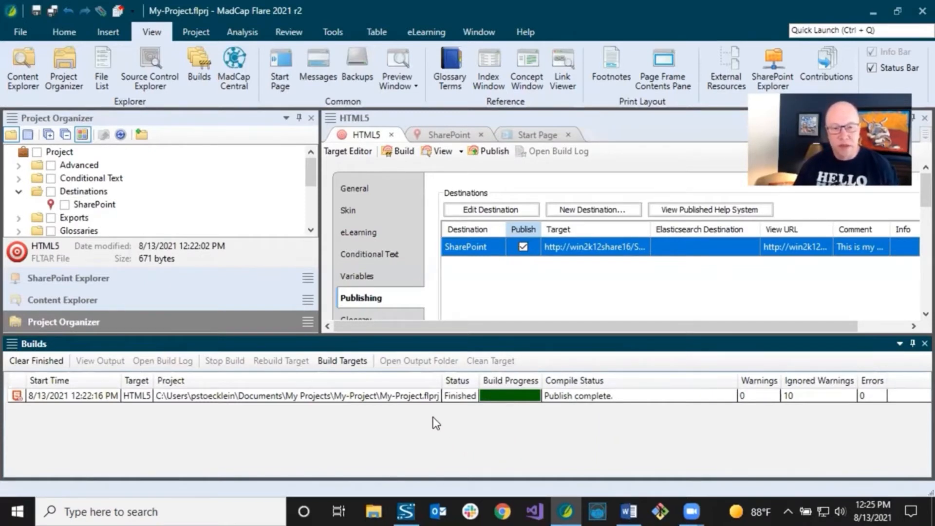
click(913, 344)
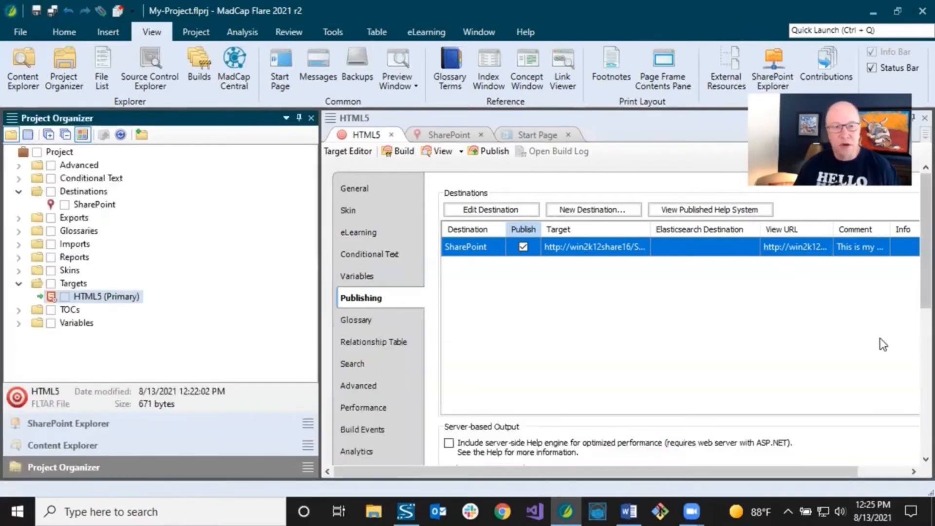
View the published files in the SharePoint server's Doc Team/Flare Output folder, widening the folder tree
click(156, 423)
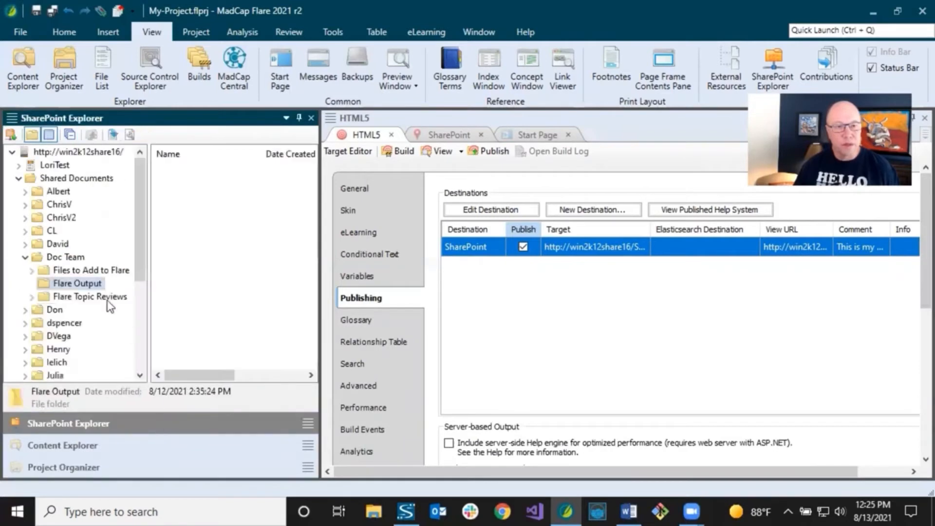
click(90, 271)
click(86, 284)
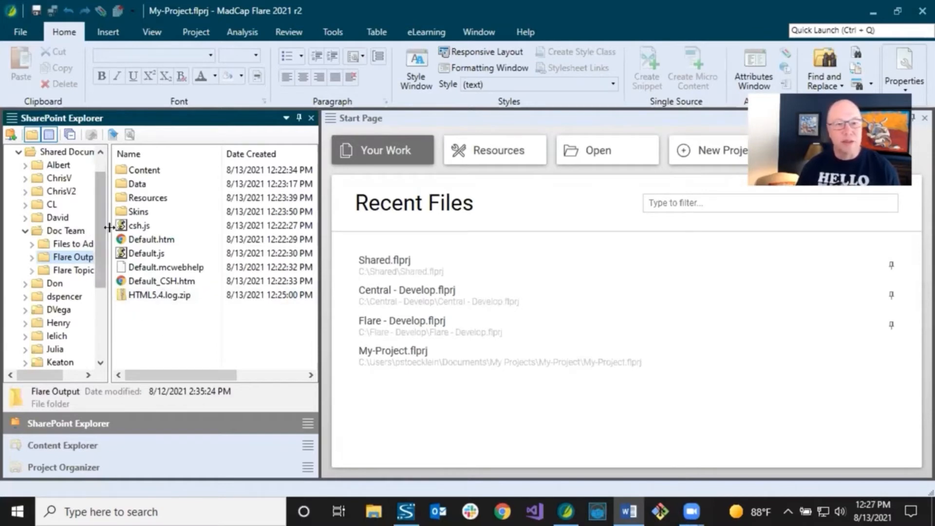
drag(109, 224, 129, 225)
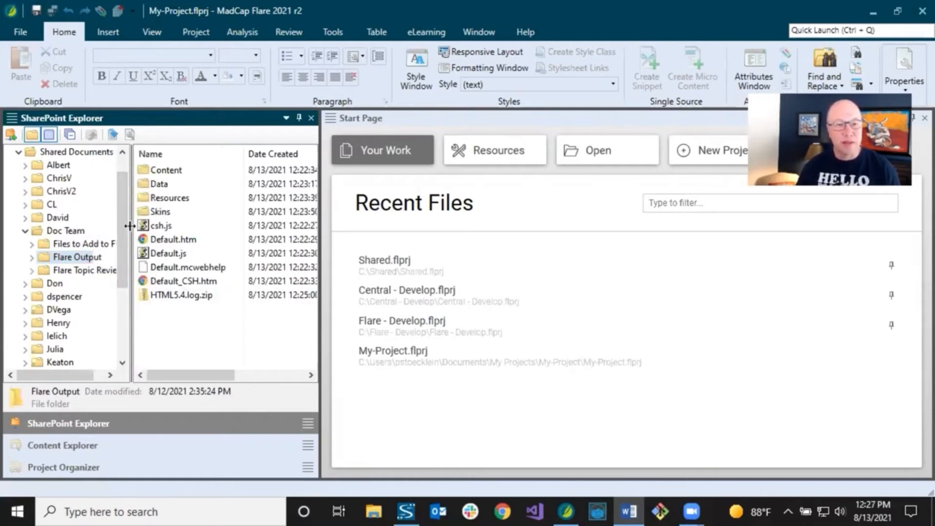
click(80, 243)
click(82, 258)
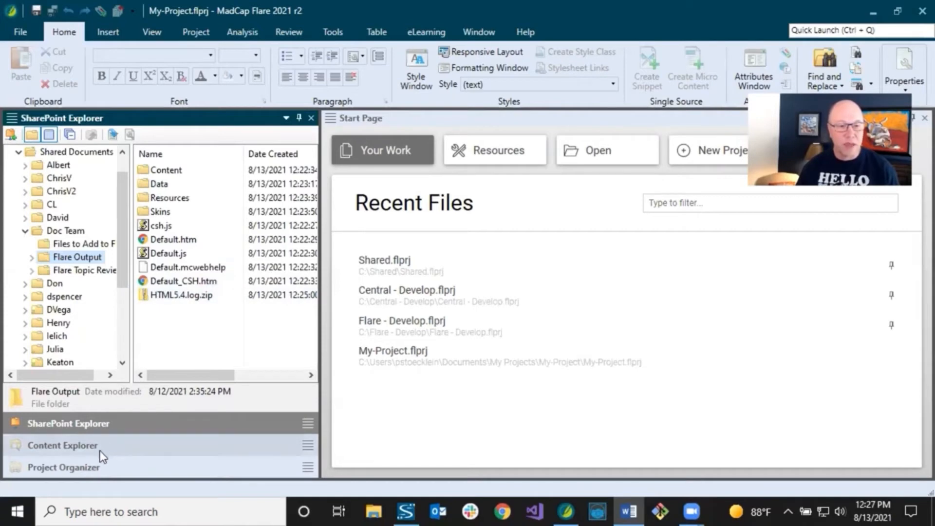
Open the SharePoint destination from the project's Destinations folder and view its published output in the browser, then return to Flare
click(95, 466)
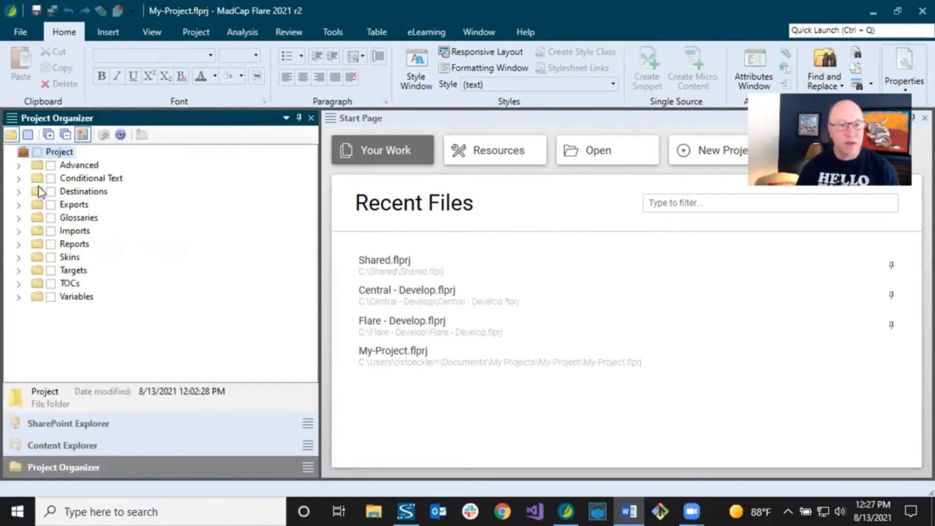
click(18, 192)
double_click(77, 207)
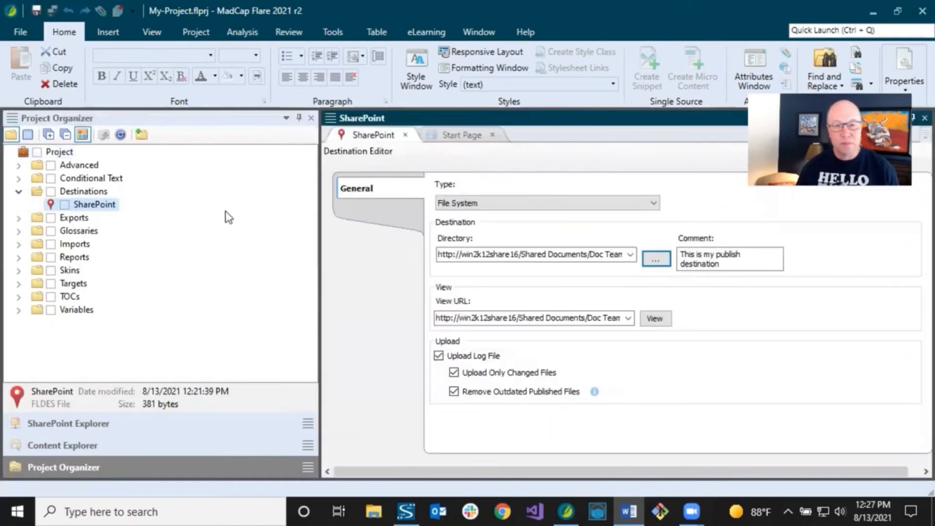
click(659, 322)
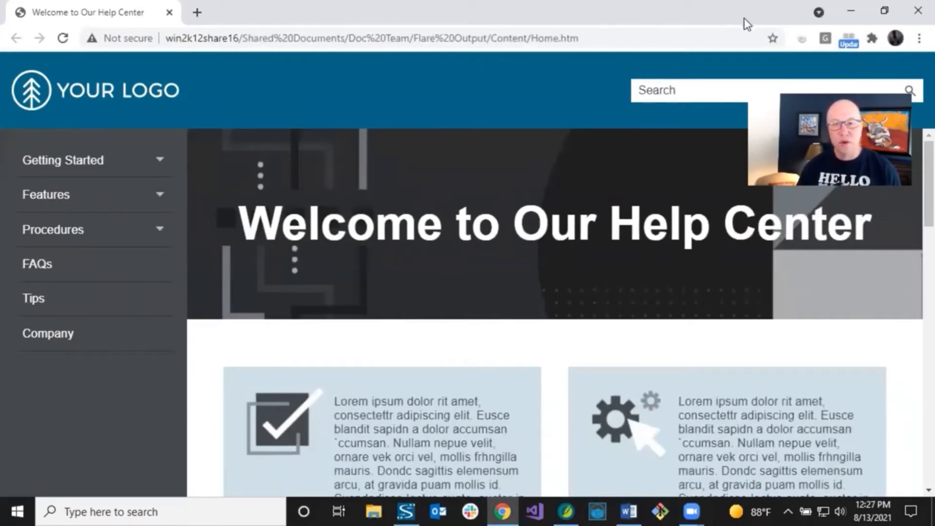
click(852, 11)
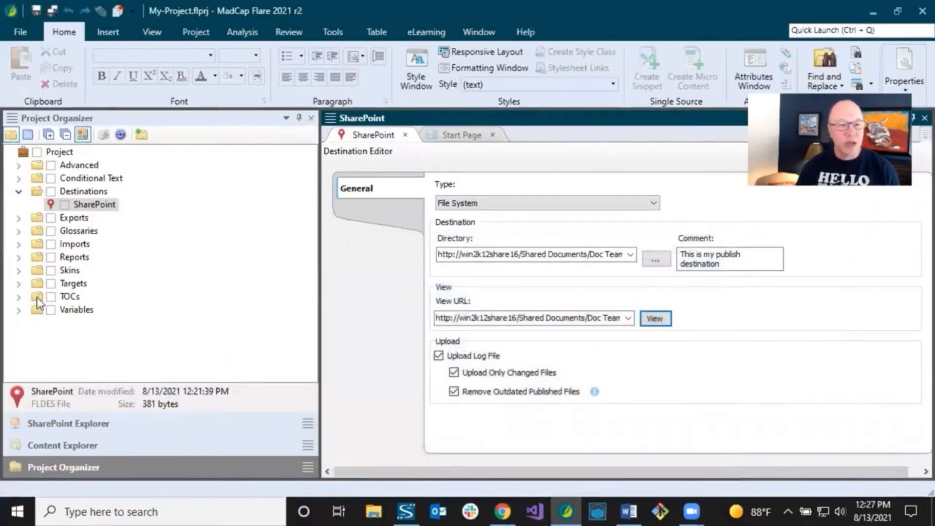
Set the HTML5 target's advanced output options to use the custom file extension aspx for topics
click(19, 284)
click(73, 297)
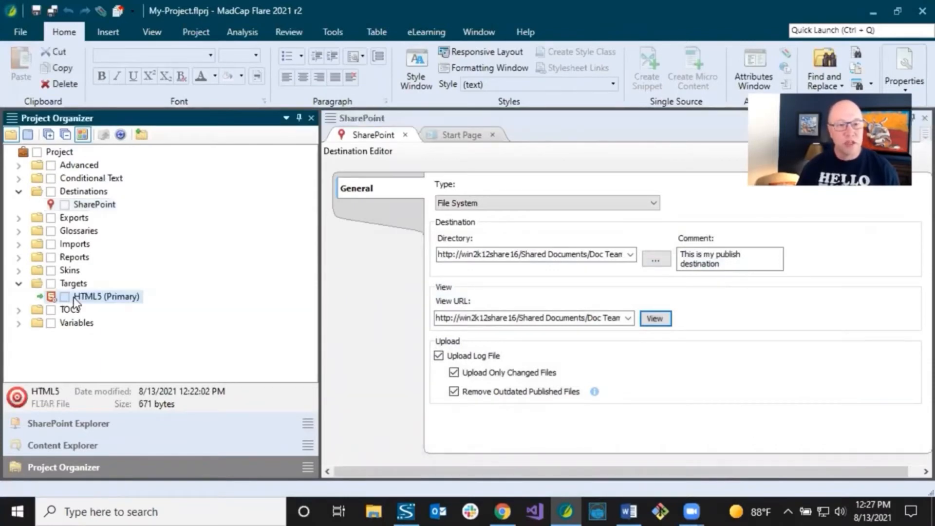
double_click(73, 296)
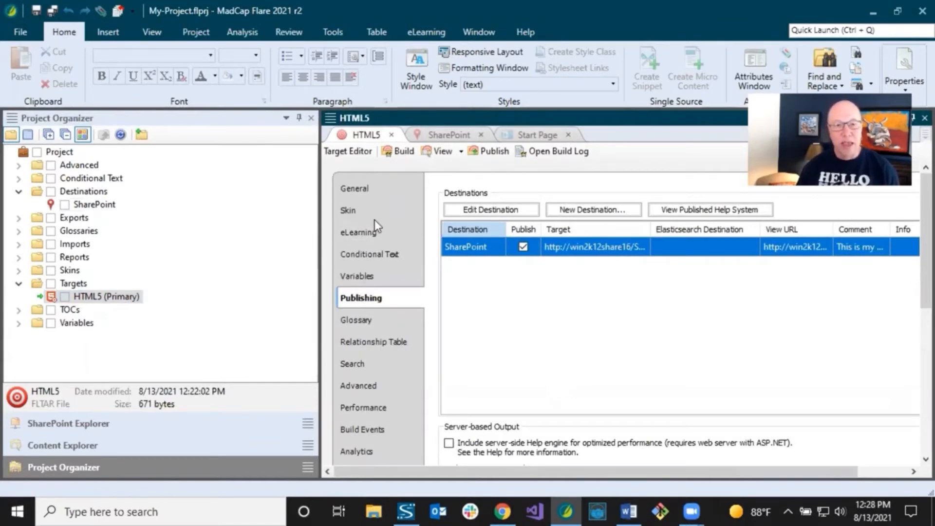
click(364, 385)
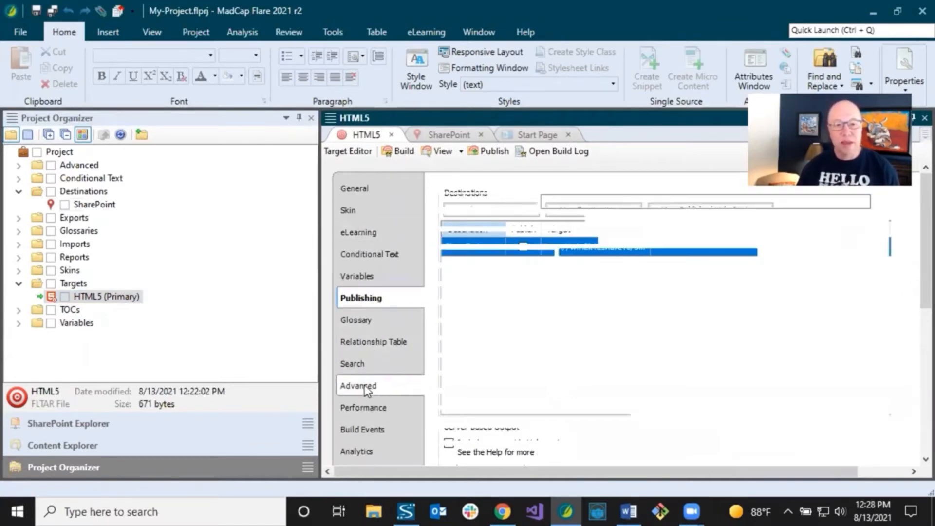
drag(320, 341, 199, 341)
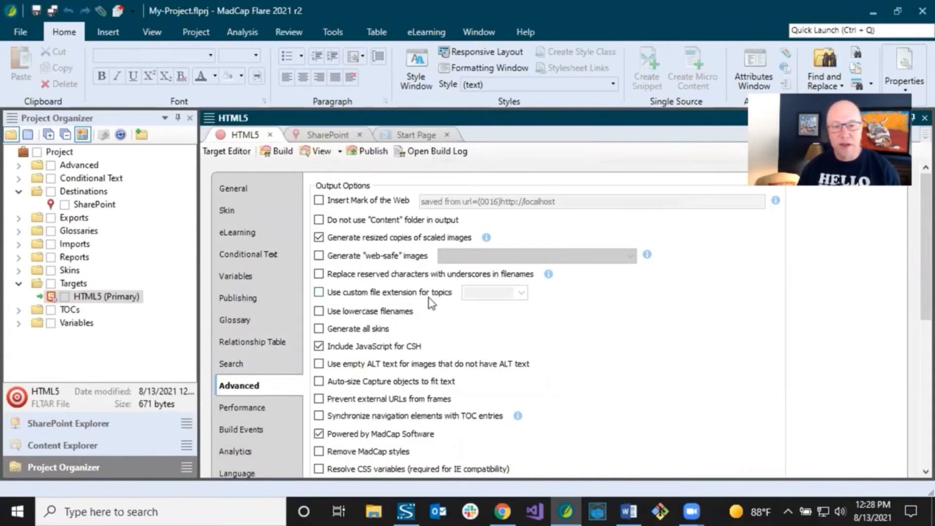
click(319, 292)
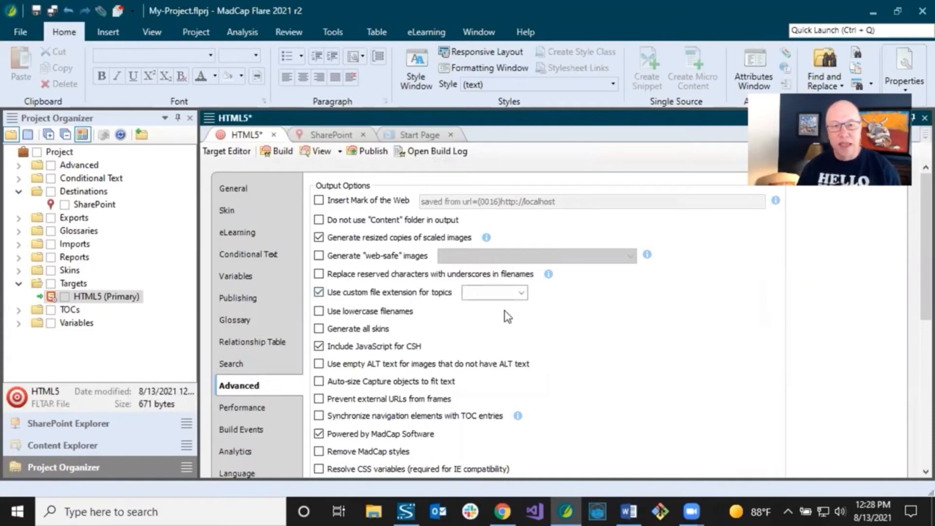
click(522, 293)
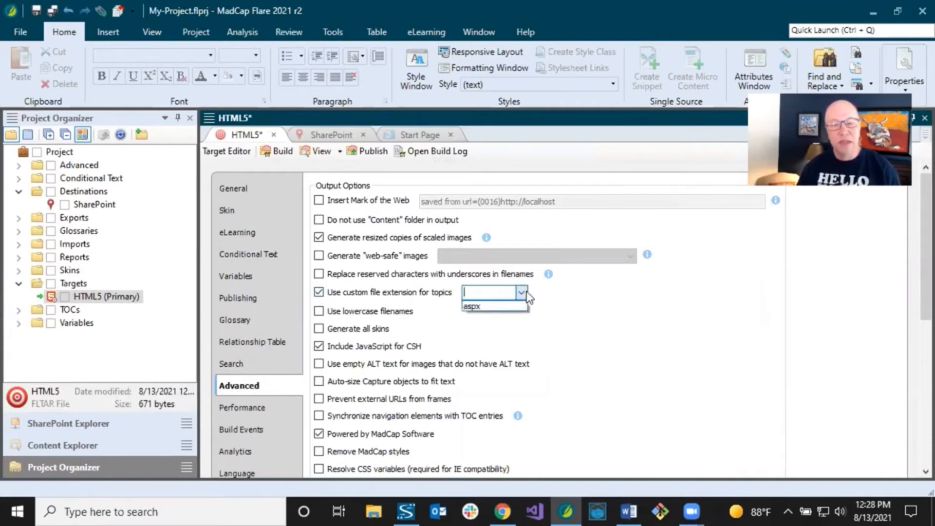
click(476, 306)
click(488, 293)
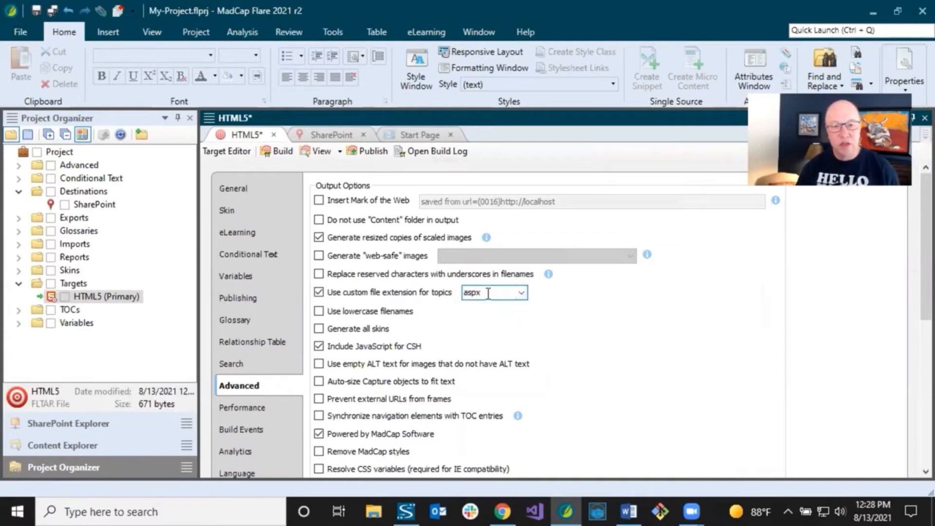
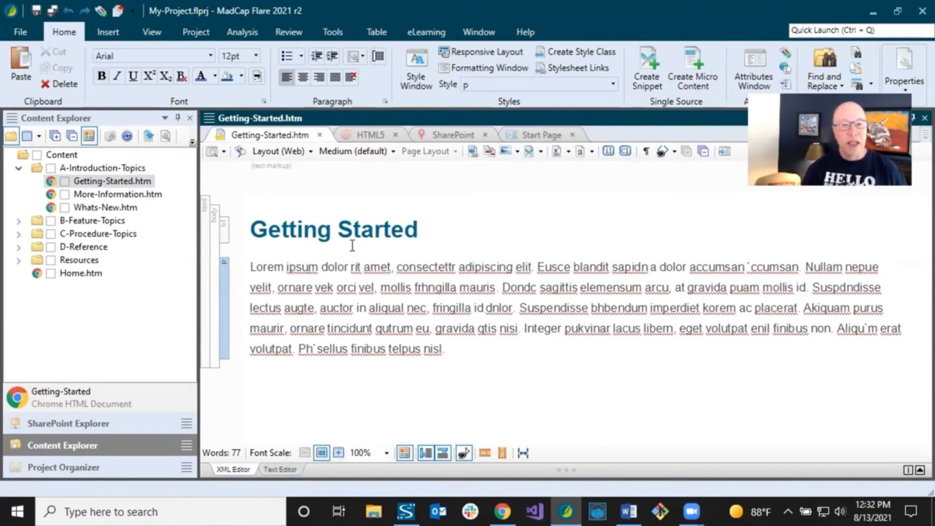
Start sending the Getting-Started topic for review as a review package file, naming the package Getting Started
click(340, 228)
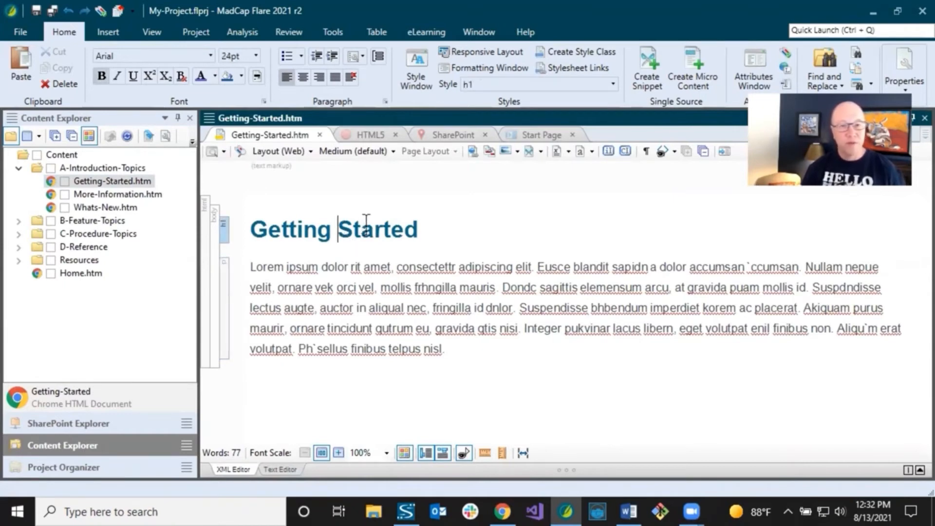
click(297, 30)
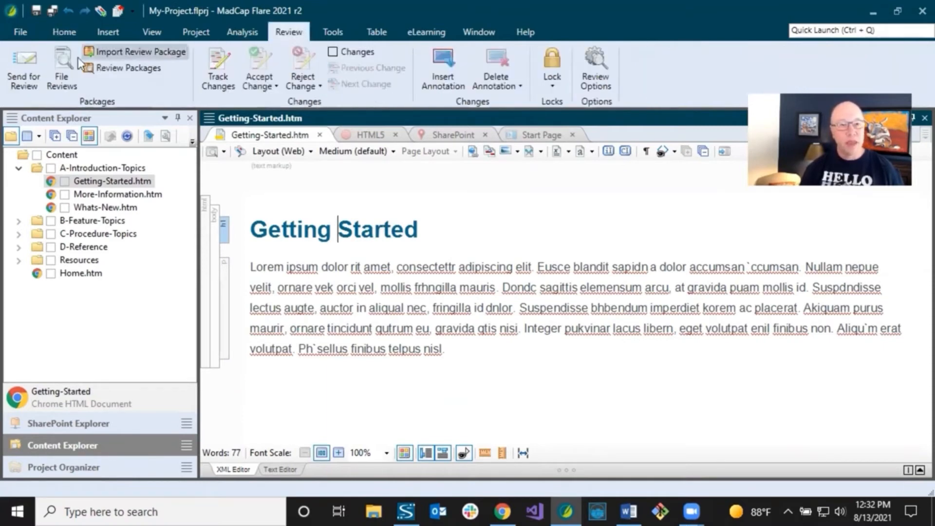
click(27, 69)
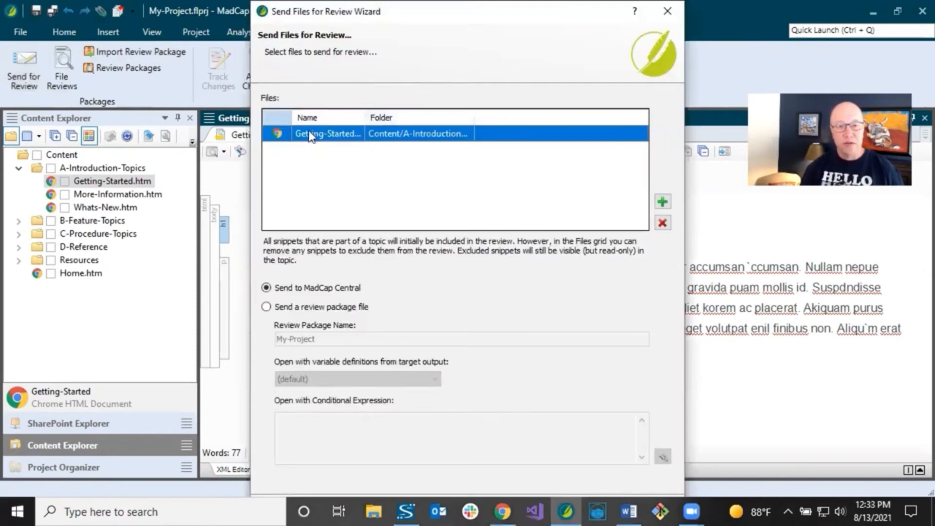
click(266, 309)
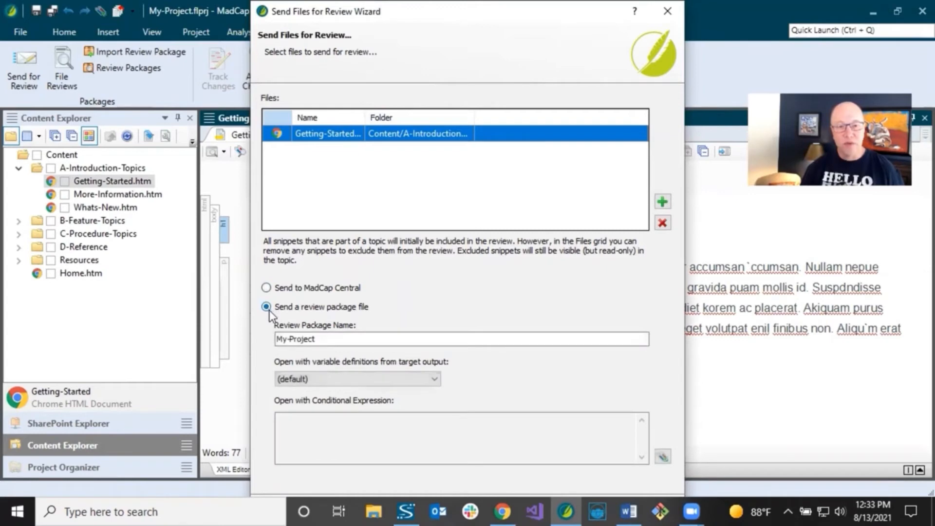
click(338, 339)
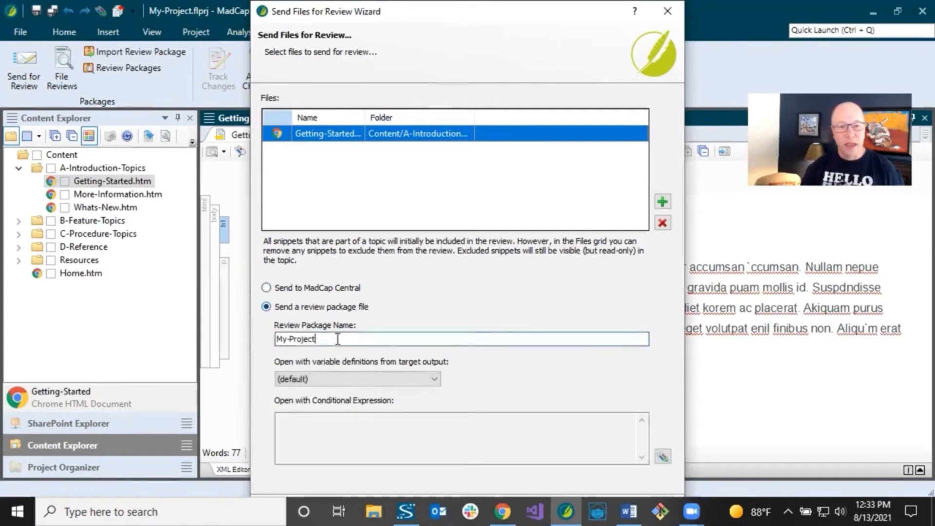
drag(295, 339, 271, 339)
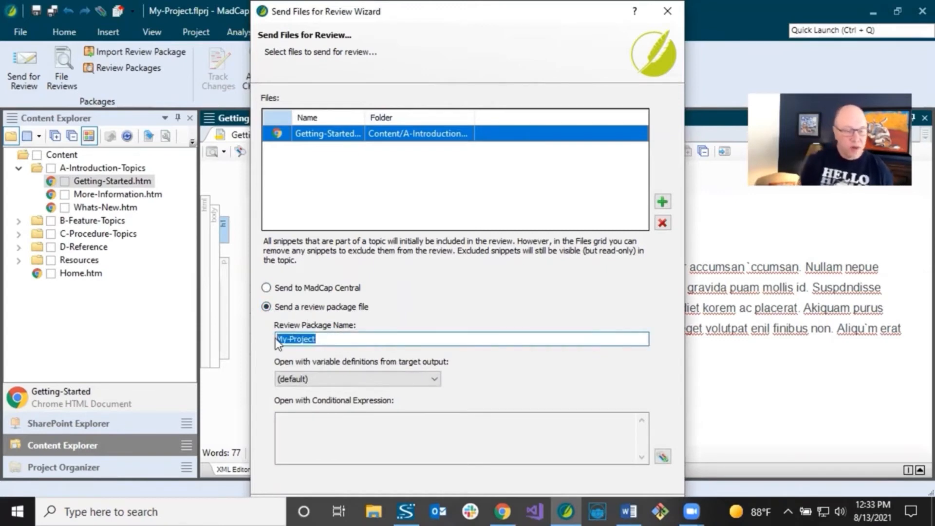
text(Get)
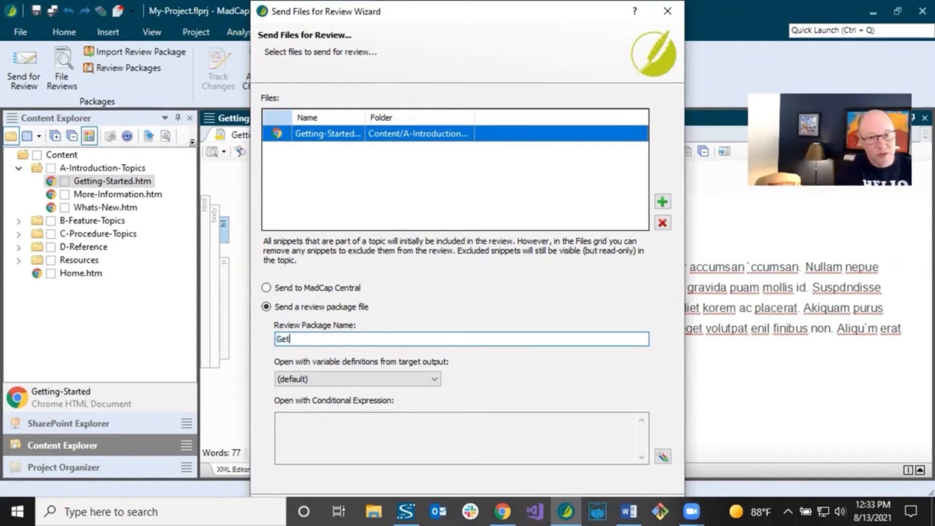
text(ting Started)
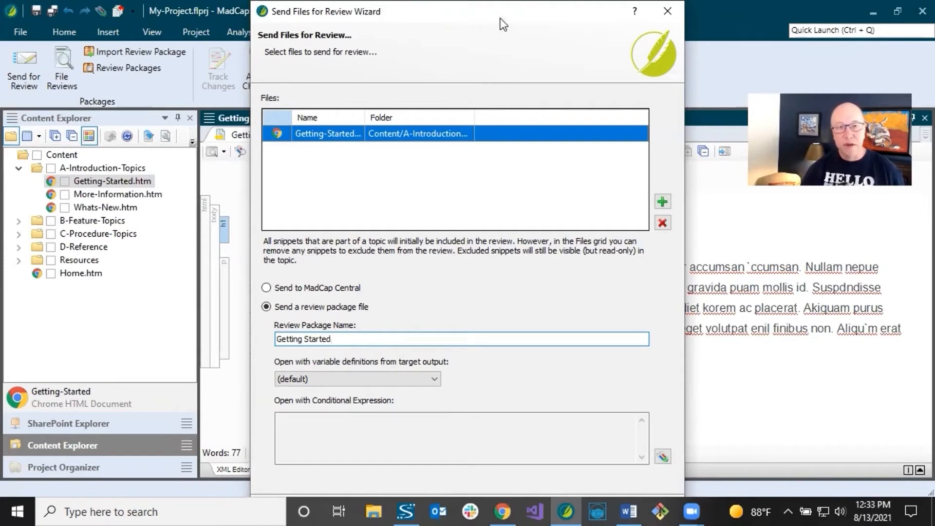
Save the review package in the SharePoint server's Shared Documents/Doc Team/Flare Topic Reviews folder as Getting Started.fltrev
mouse_move(502, 9)
mouse_down()
mouse_move(504, 46)
mouse_move(508, 13)
mouse_move(506, 40)
mouse_move(500, 17)
mouse_up()
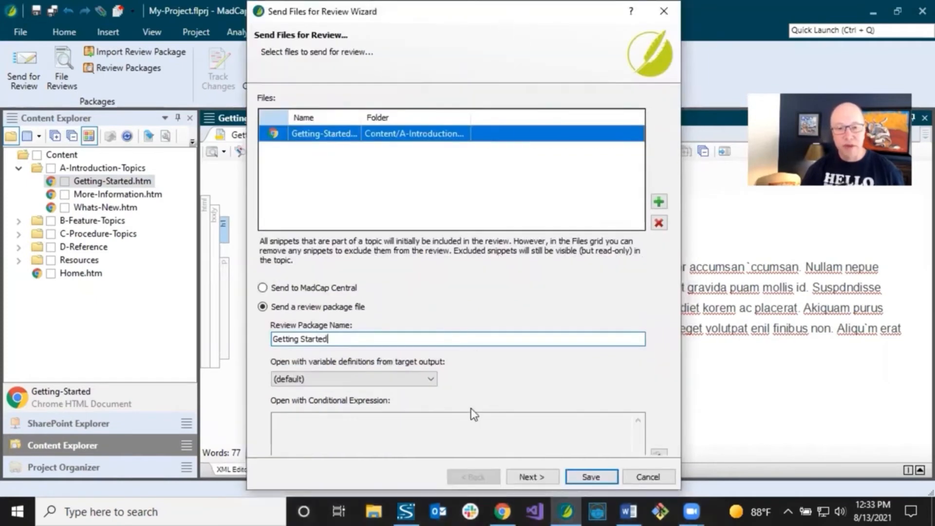
click(600, 478)
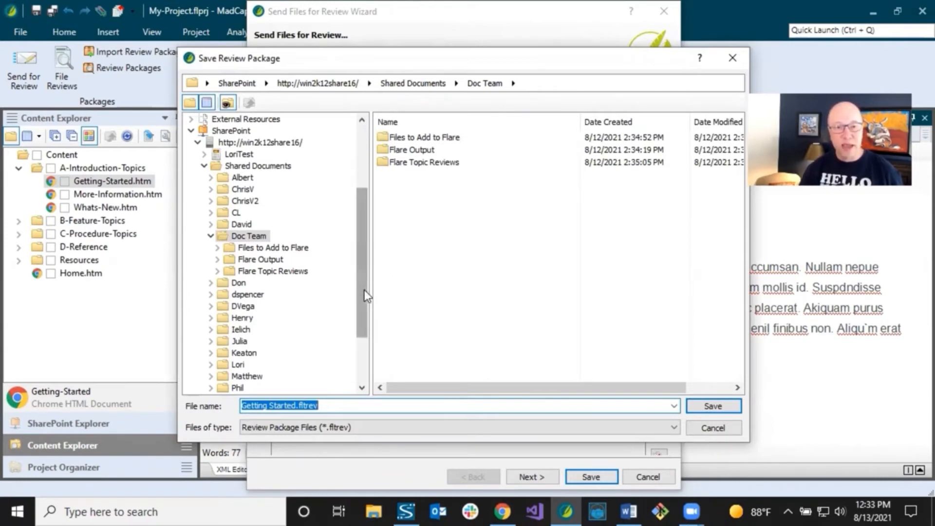
drag(364, 290, 365, 257)
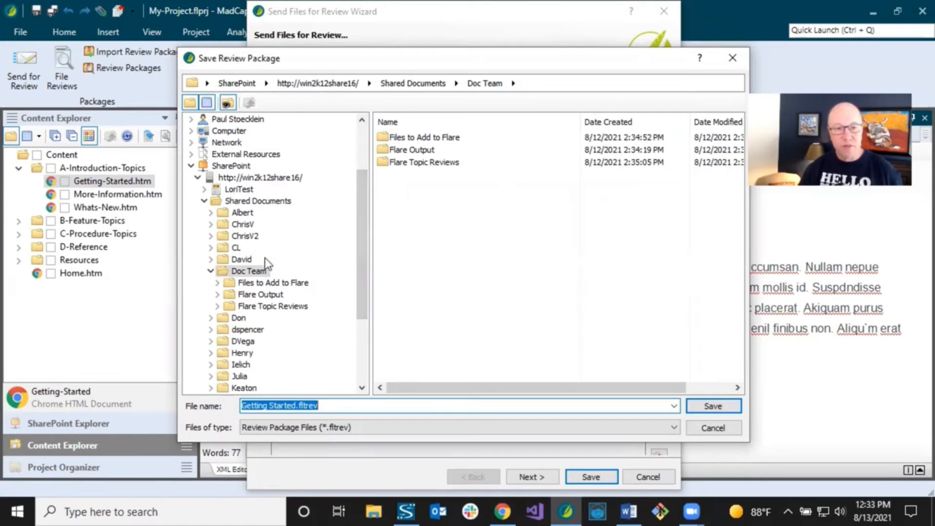
click(263, 306)
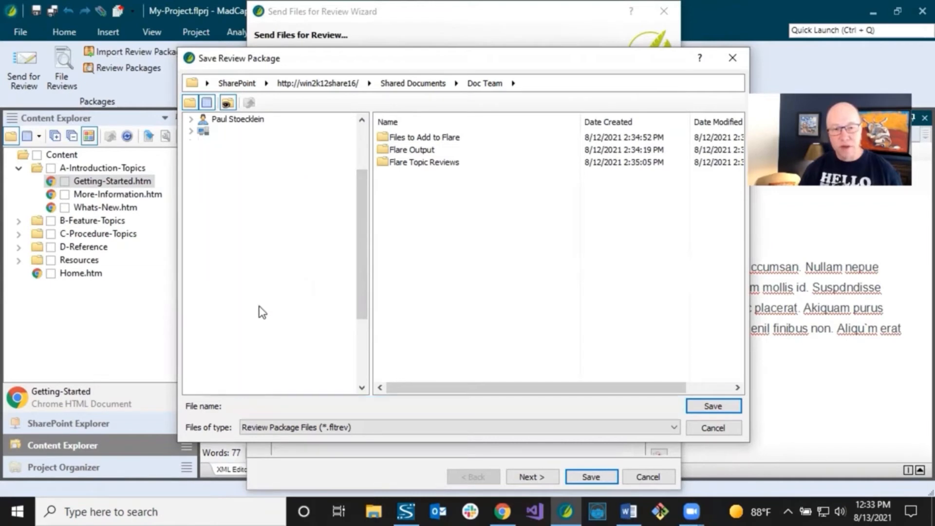
click(279, 407)
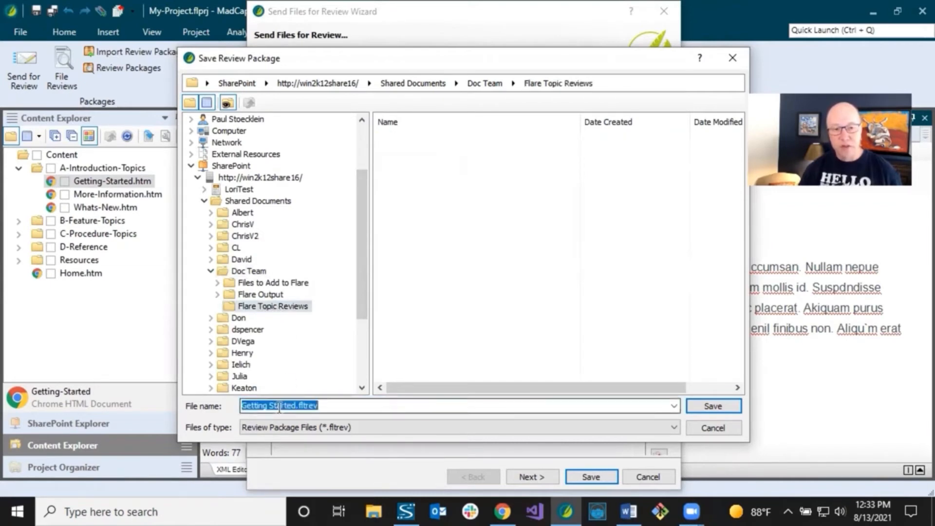
click(714, 406)
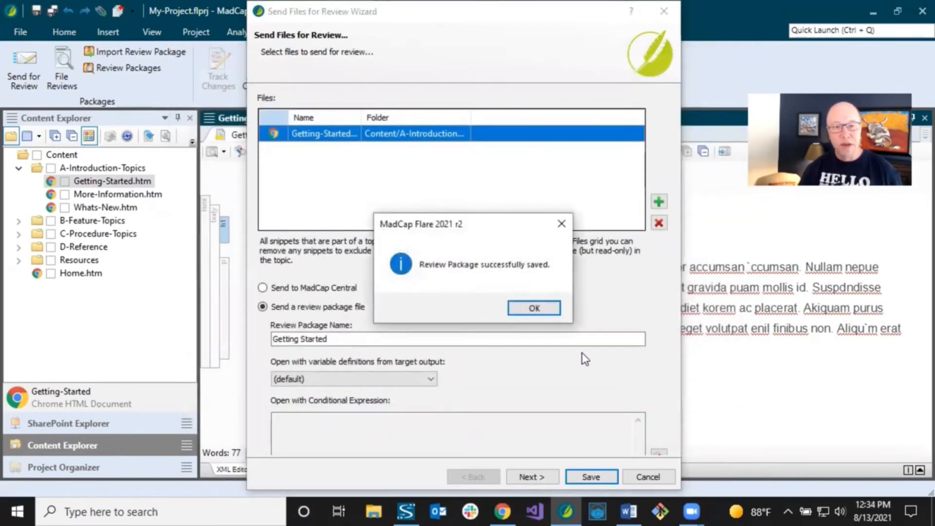
click(534, 308)
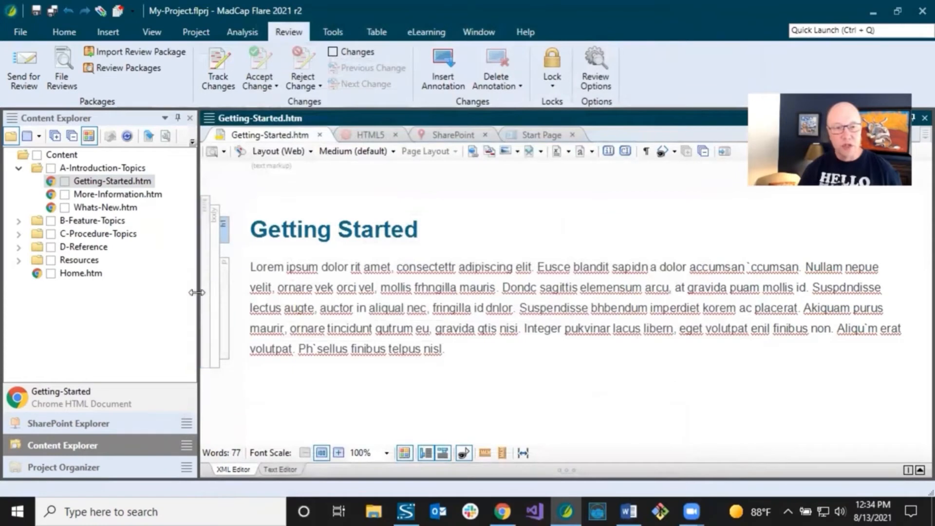
Widen the explorer area and view the contents of the SharePoint server's Flare Topic Reviews folder
drag(197, 292, 337, 292)
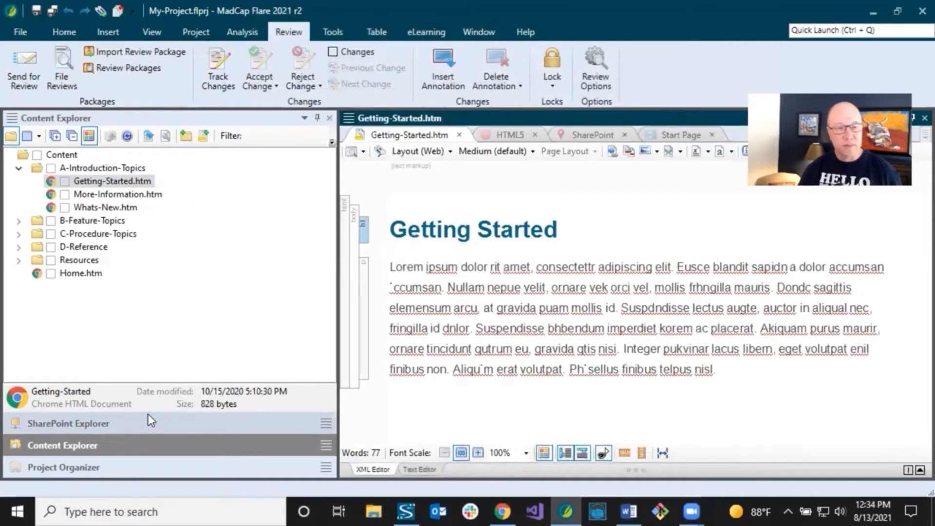
click(146, 413)
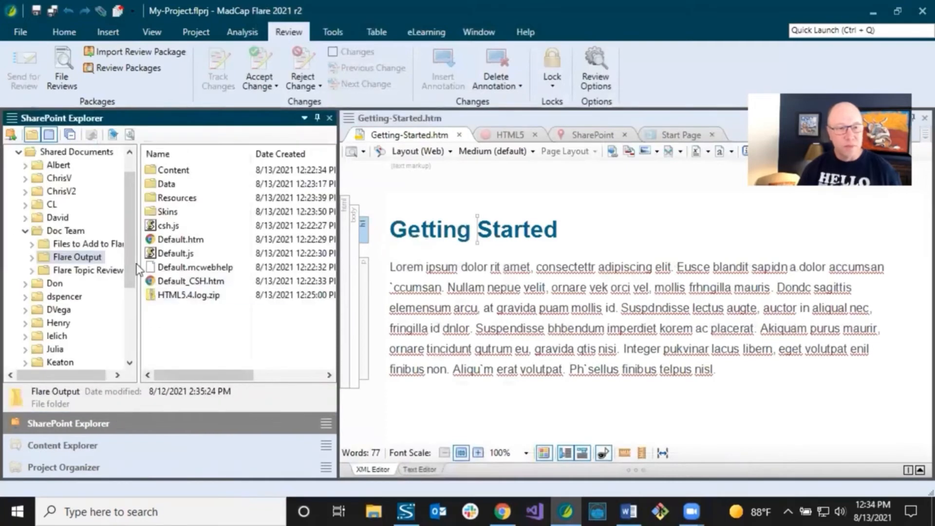
click(91, 273)
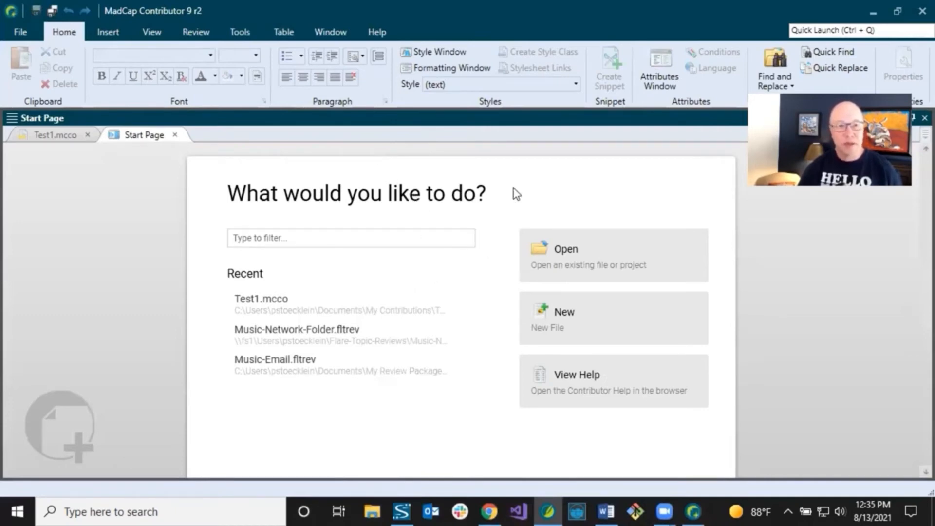
In MadCap Contributor, display the SharePoint Explorer, widen its folder tree and browse to Shared Documents/Doc Team/Flare Topic Reviews
click(157, 30)
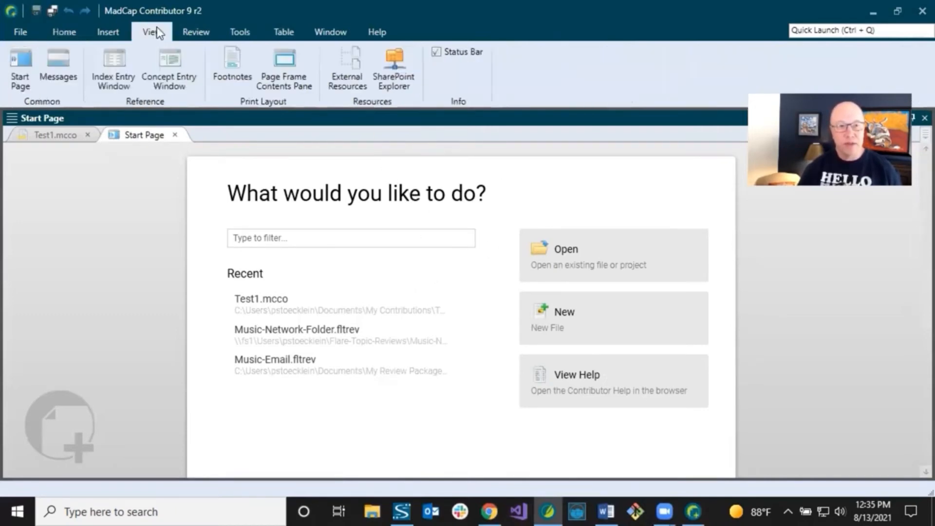
click(402, 69)
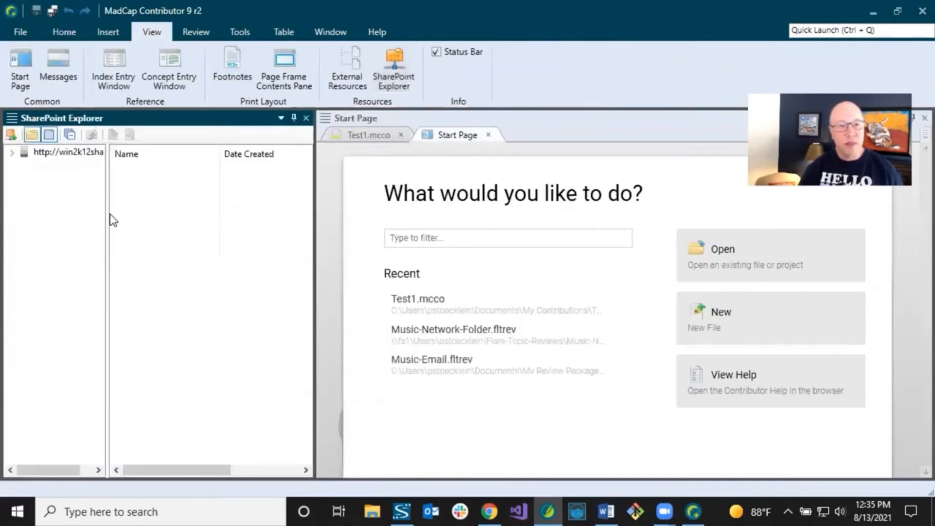
drag(108, 212, 157, 224)
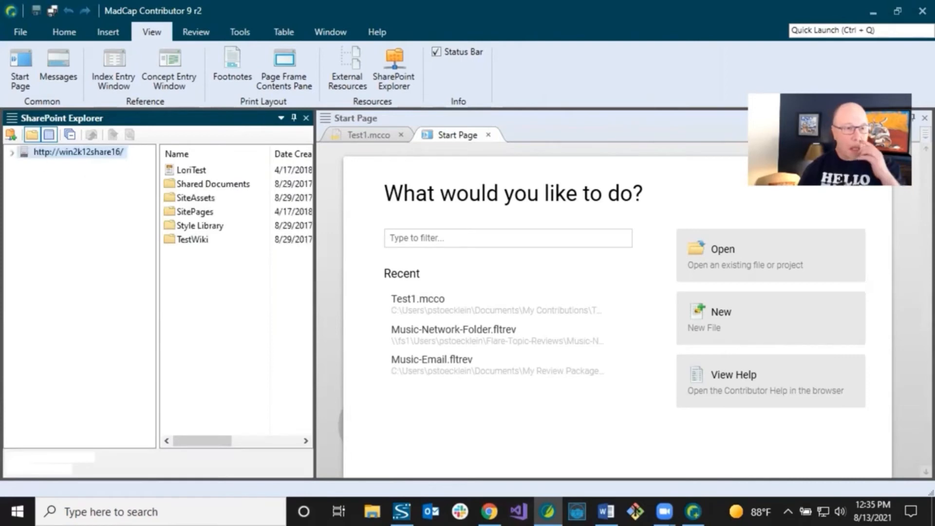
click(11, 153)
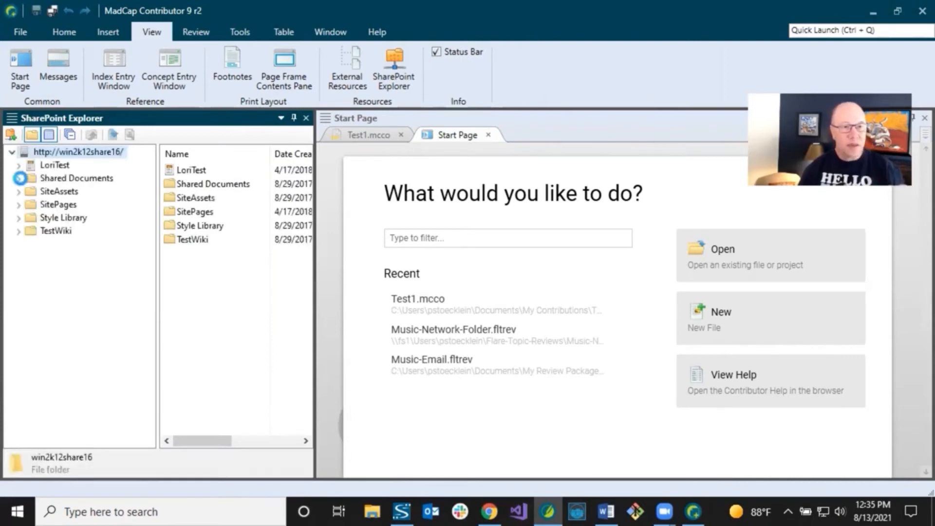
click(18, 179)
click(26, 257)
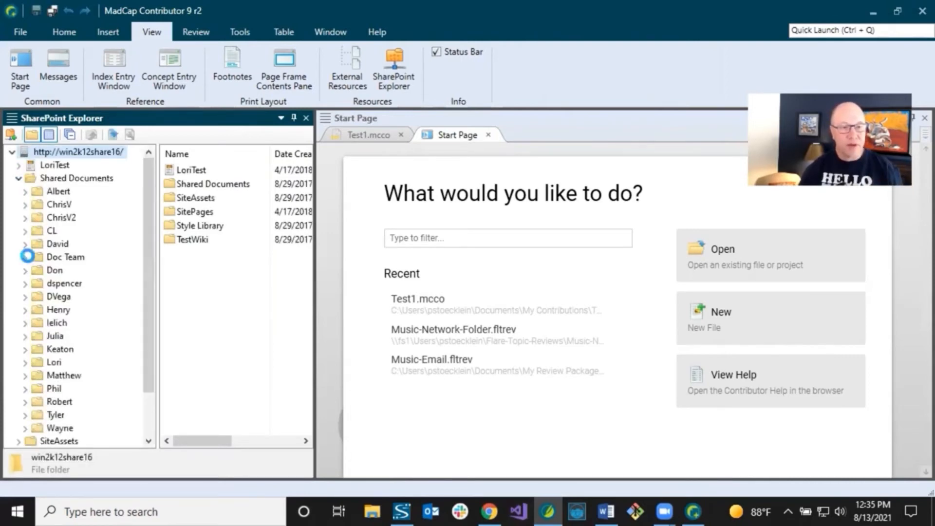
click(77, 296)
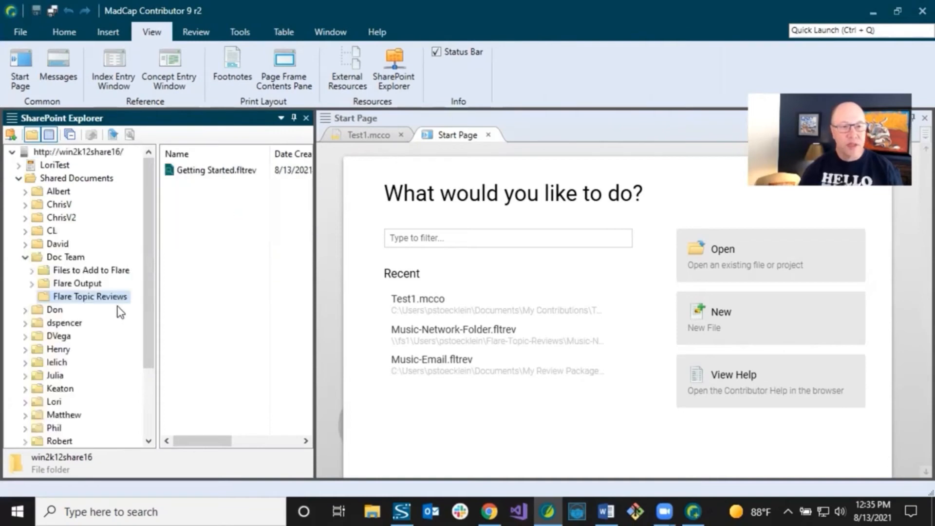
Open the Getting Started.fltrev review package from SharePoint and its Getting-Started.htm topic, enlarging the editor area
click(230, 176)
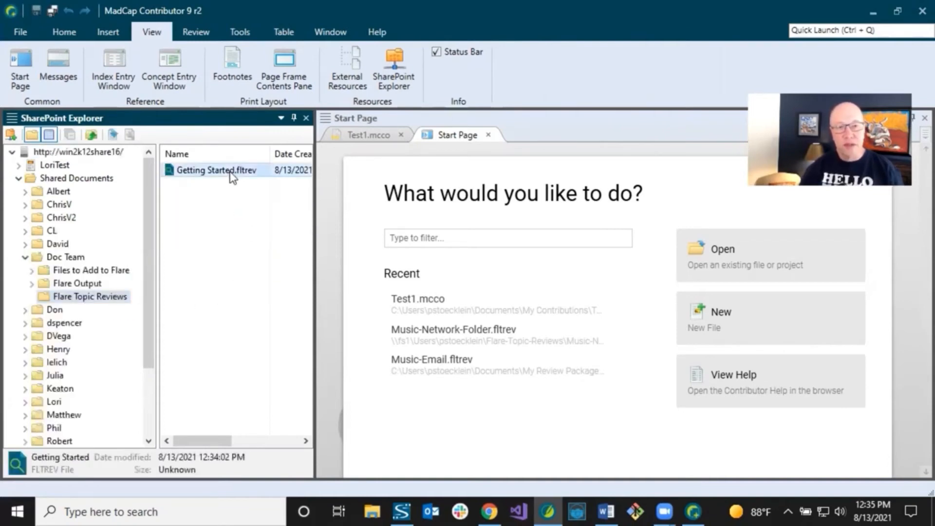
double_click(231, 173)
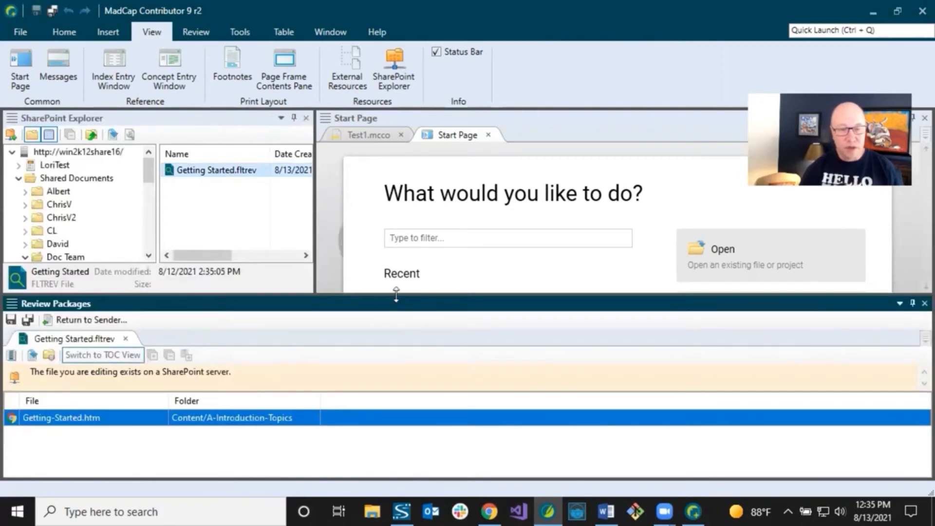
drag(396, 294, 389, 315)
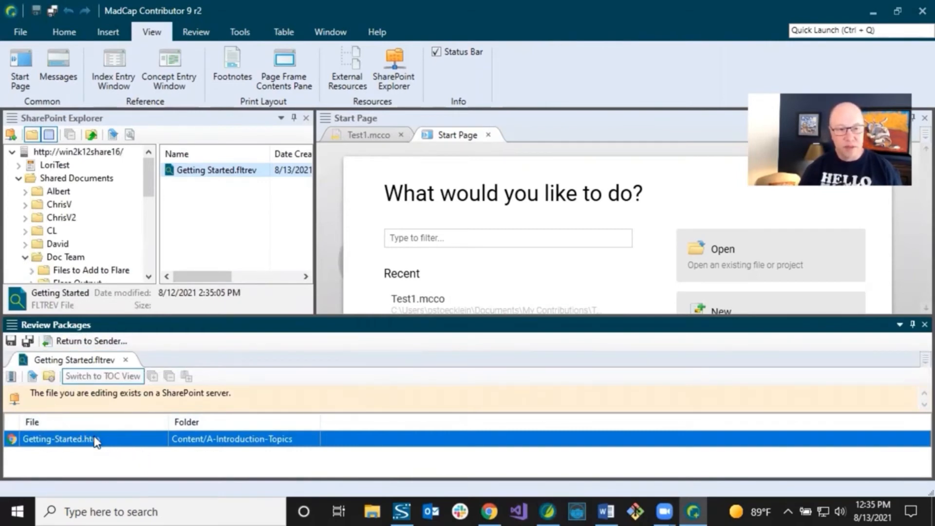
double_click(73, 439)
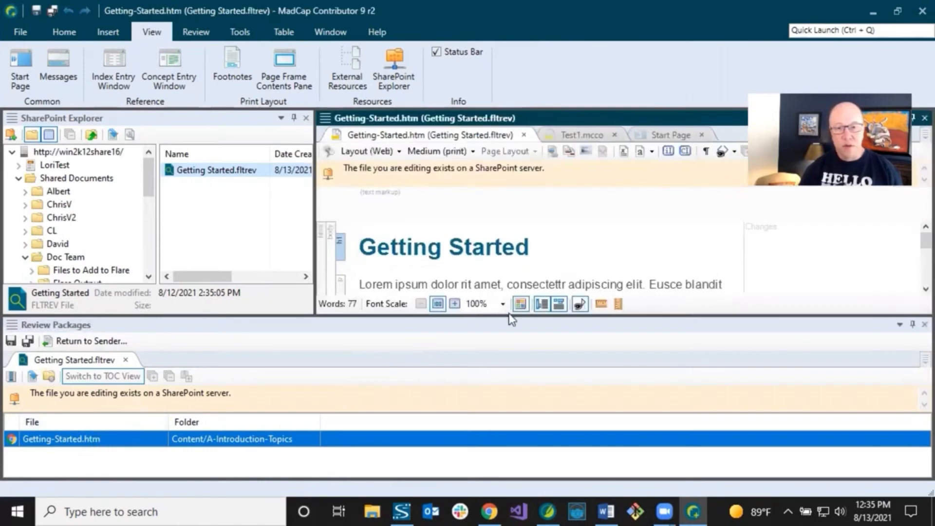
drag(506, 318, 497, 413)
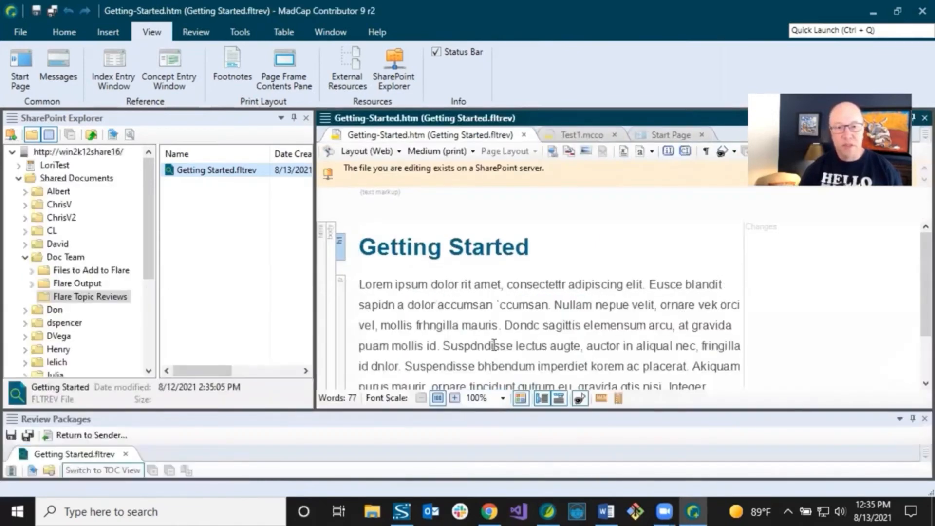
Insert the text hjhjhj after the first letter of "ipsum" in the topic's first line and save the file
click(499, 345)
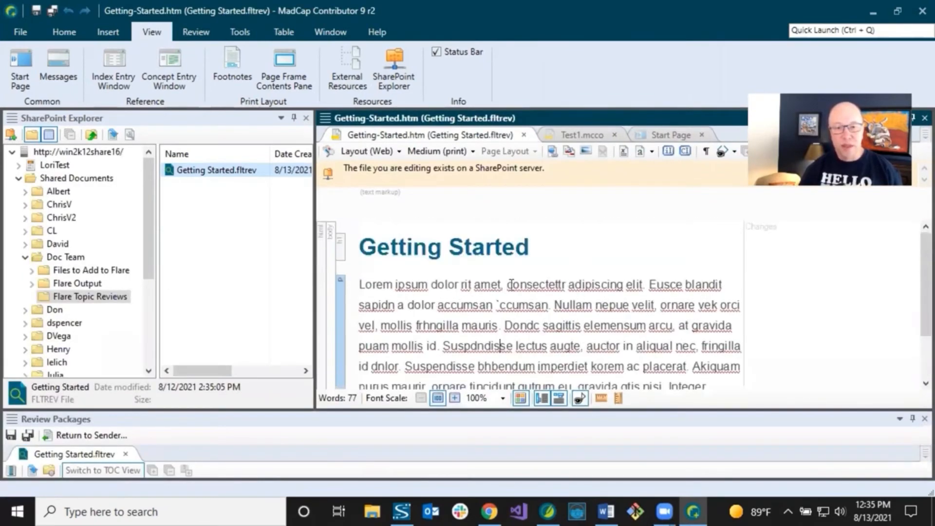
click(398, 284)
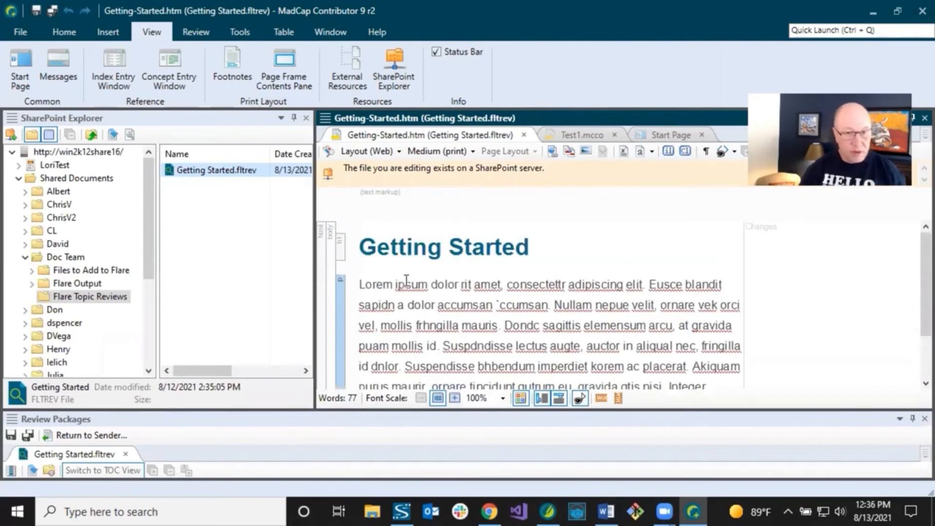
text(hjhjhj)
key(alt)
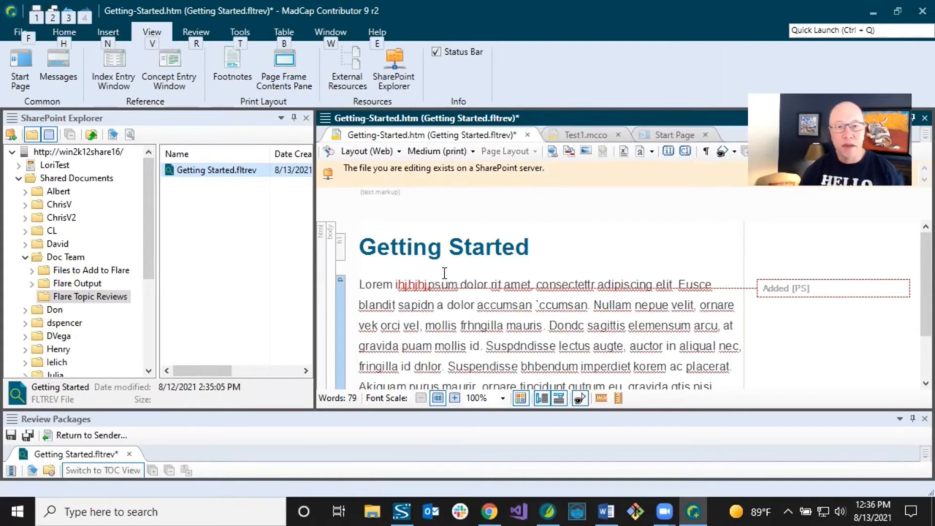
click(463, 267)
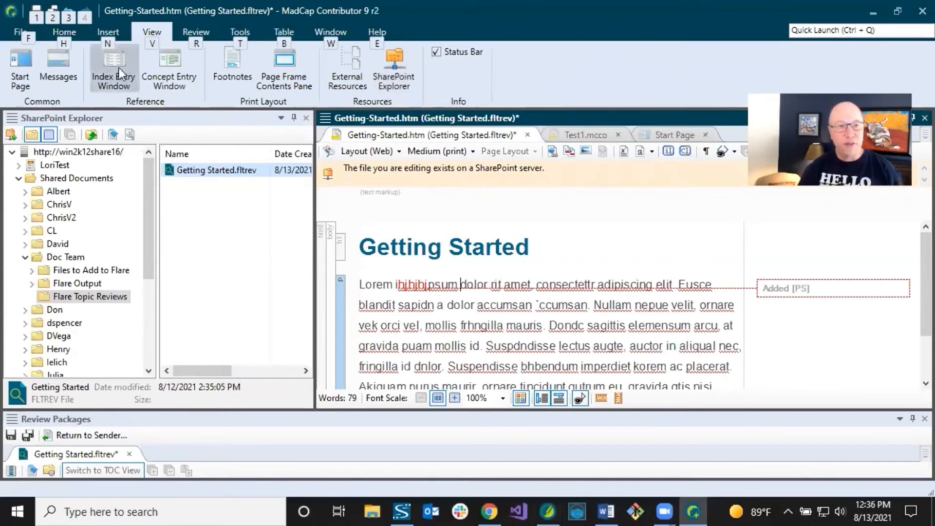
click(38, 11)
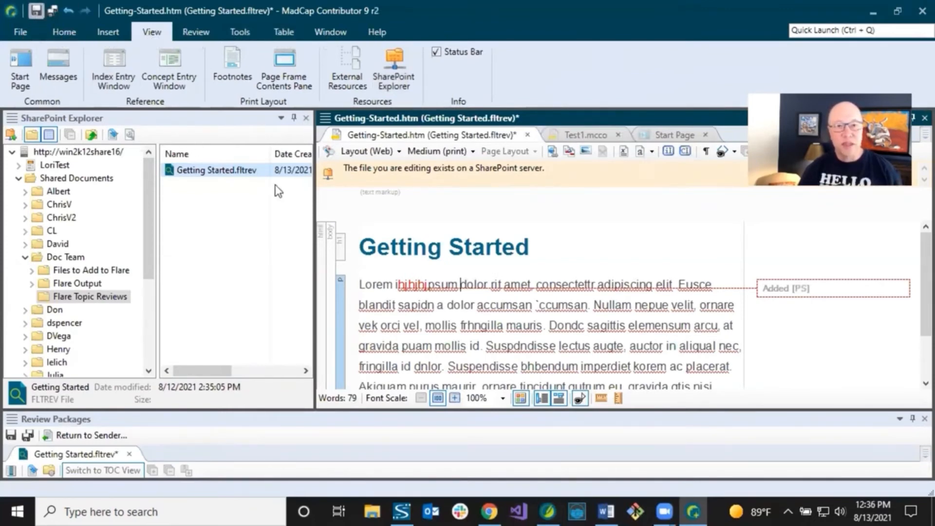
Switch to Flare and copy the Getting Started.fltrev review package from SharePoint to the inbox of the corresponding project
click(514, 234)
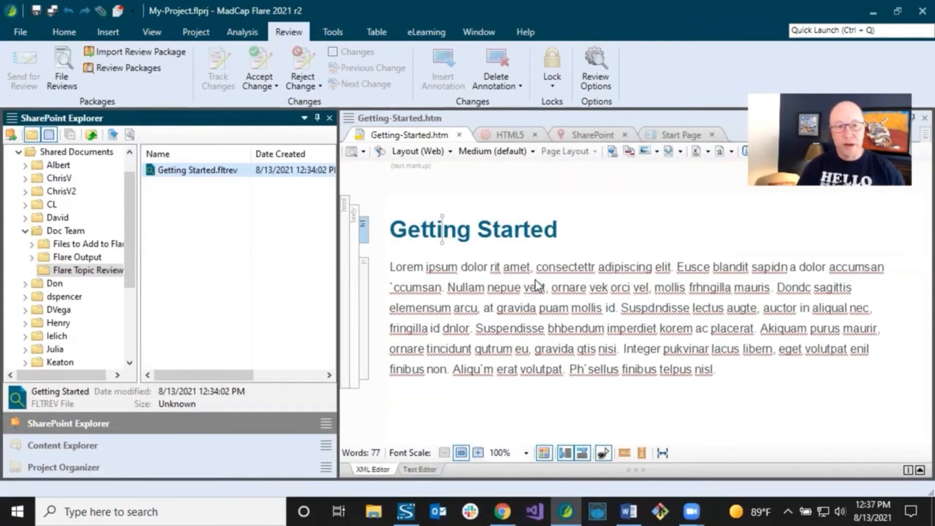
double_click(208, 174)
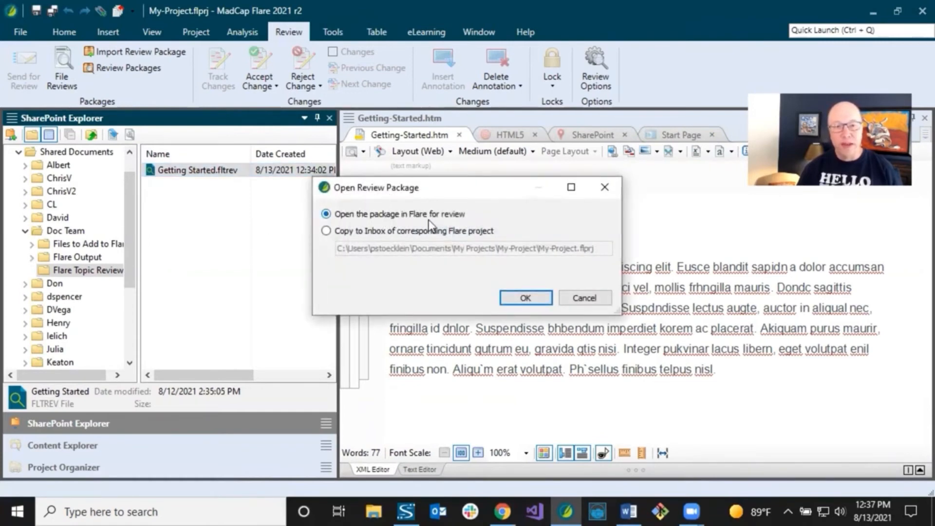
click(326, 231)
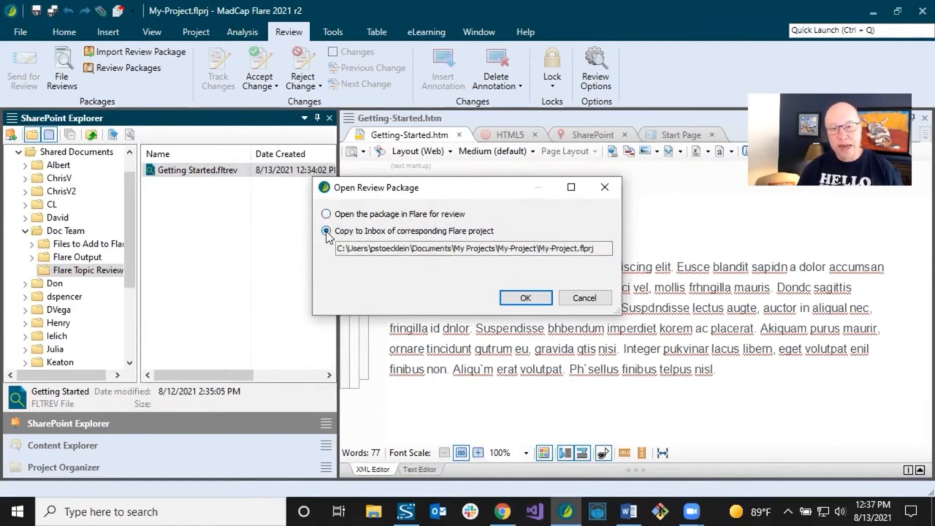
click(524, 298)
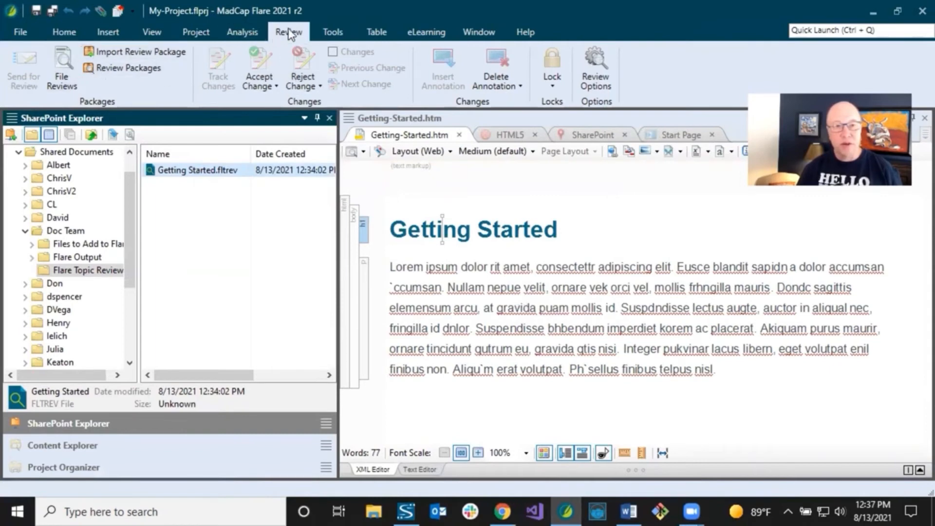
Display the file reviews inbox and open the returned Getting-Started.htm topic from the Getting Started package
click(60, 68)
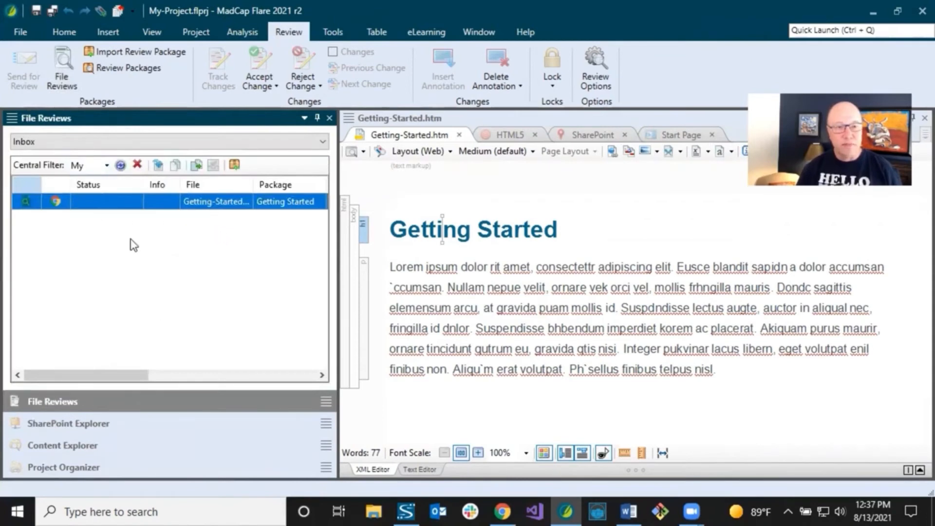
mouse_move(139, 378)
mouse_down()
mouse_move(181, 375)
mouse_move(87, 375)
mouse_up()
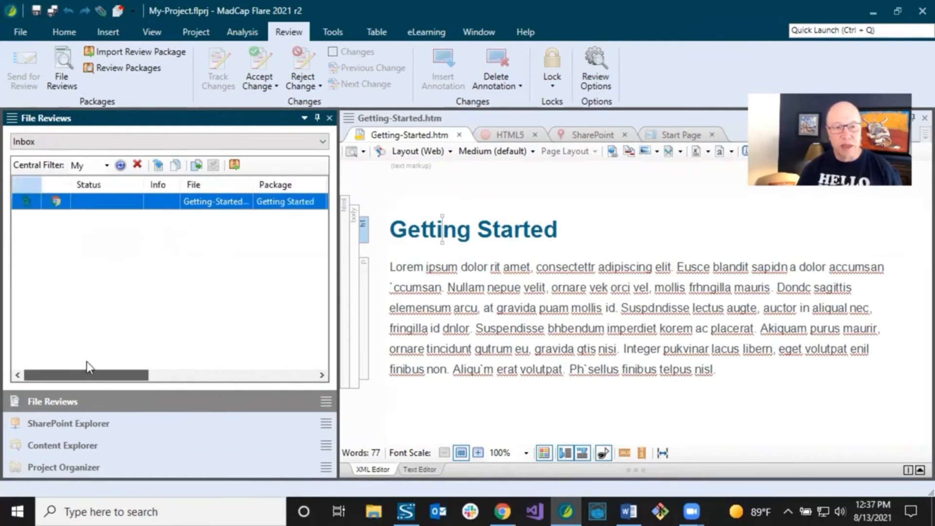
double_click(153, 202)
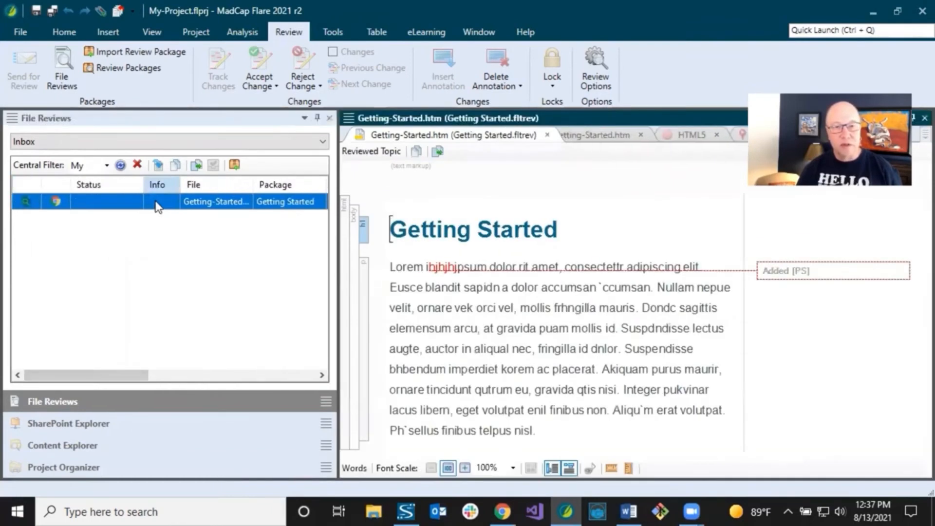
Reject the insertion of hjhjhj in the first line of the reviewed topic and save the file
click(448, 227)
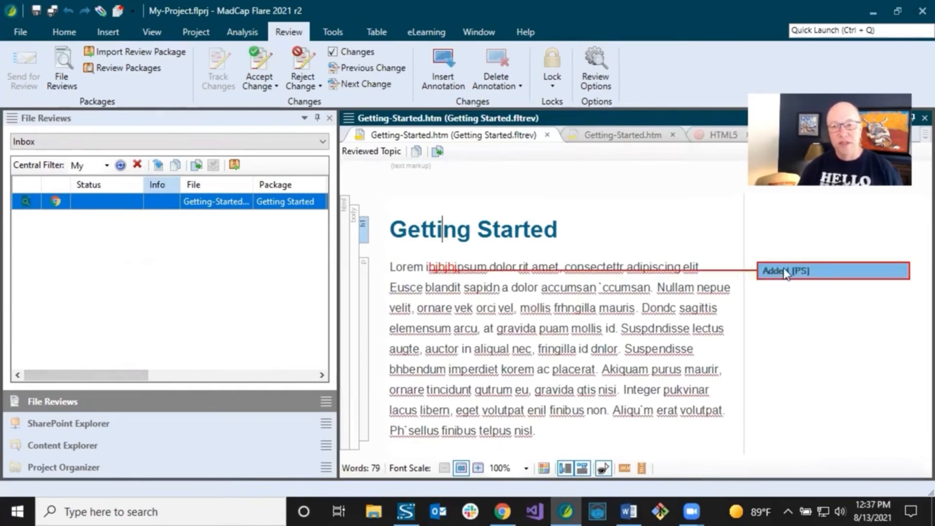
right_click(769, 275)
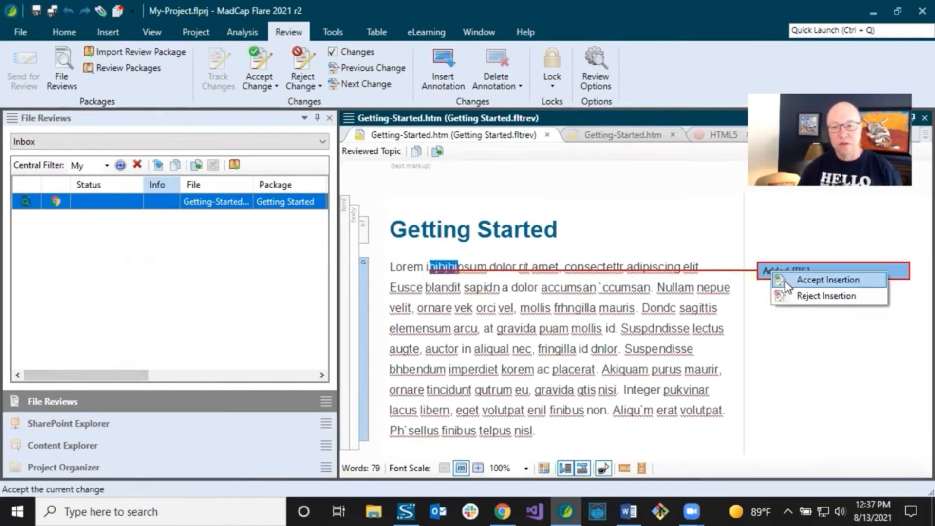
click(791, 293)
click(492, 228)
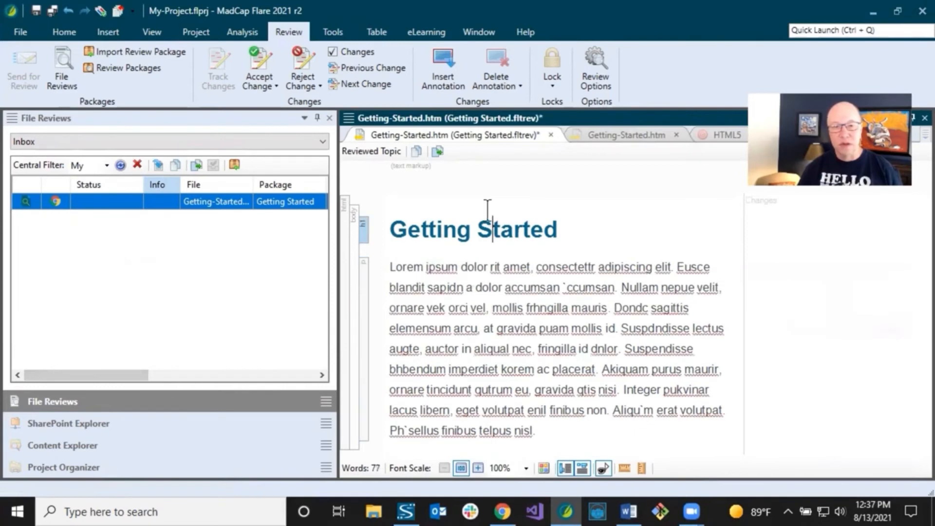
click(38, 10)
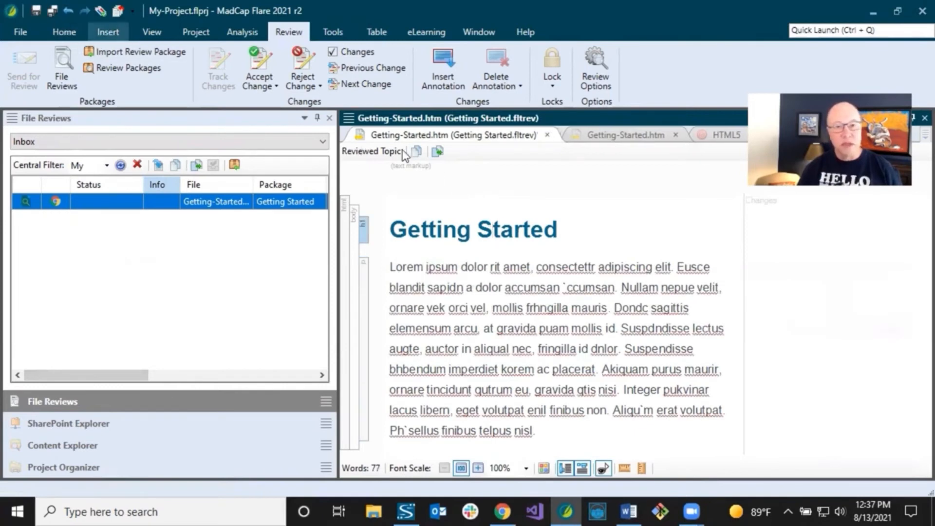
Accept the reviewed file into the project and open Getting-Started.htm from the A-Introduction-Topics content folder
click(438, 152)
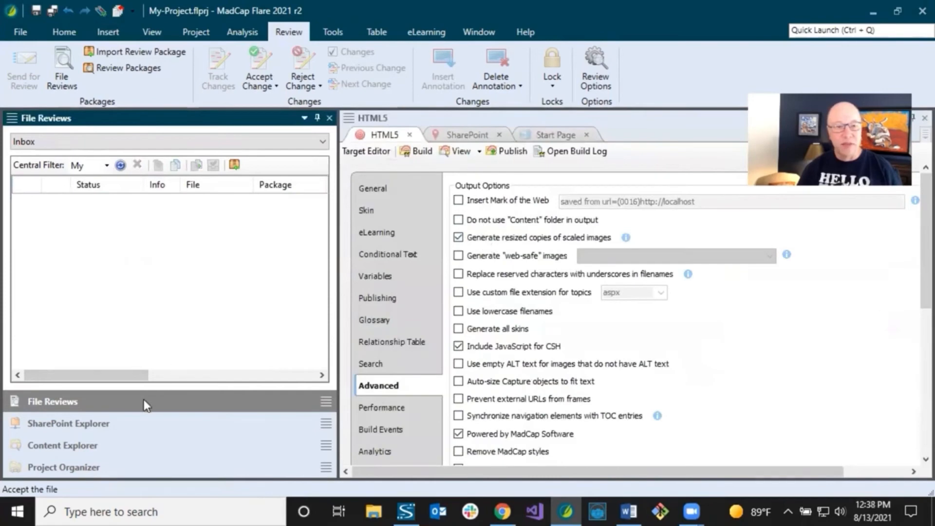
click(112, 446)
click(113, 181)
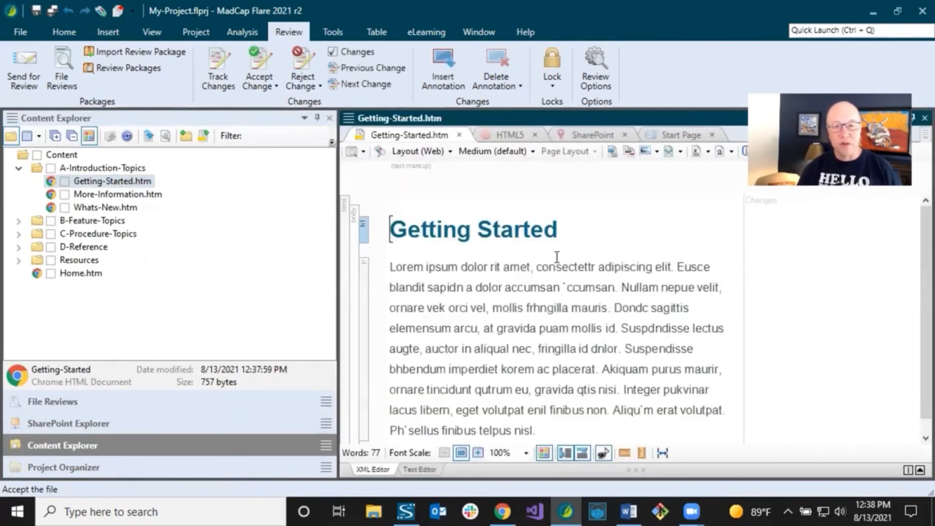
click(542, 262)
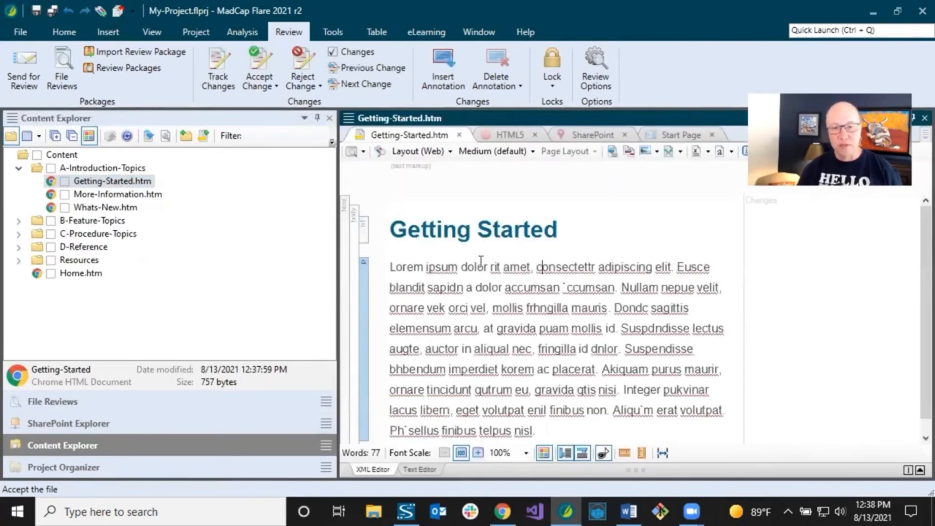
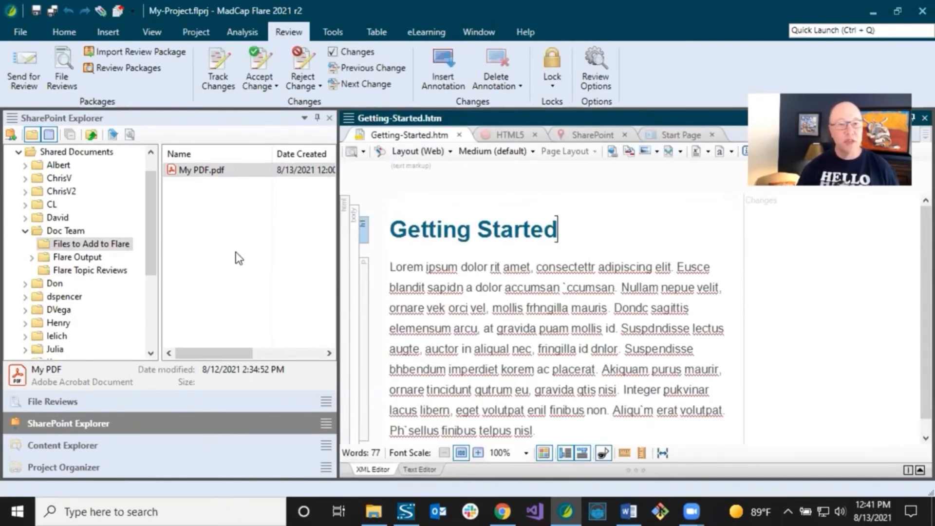
Copy My PDF.pdf from the SharePoint folder Files to Add to Flare into the project's Content folder, keeping it synchronized through a mapping
right_click(209, 173)
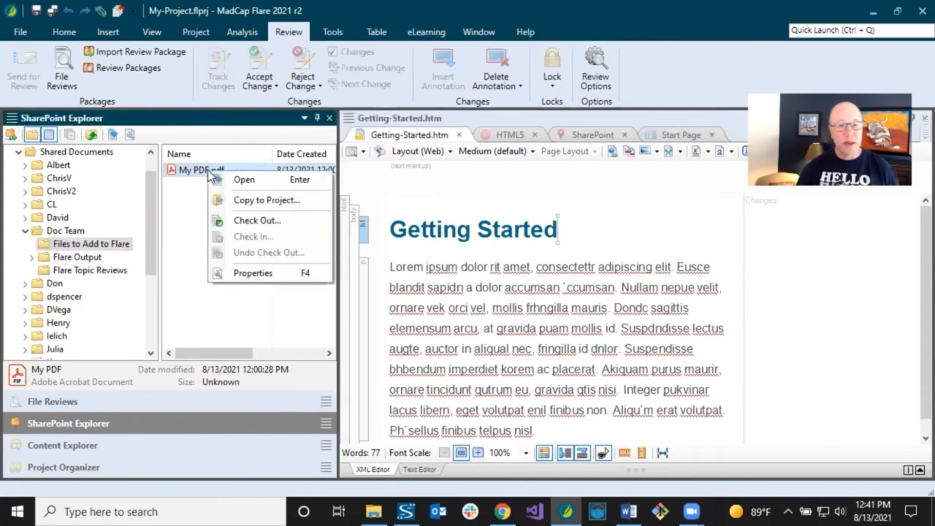
click(242, 200)
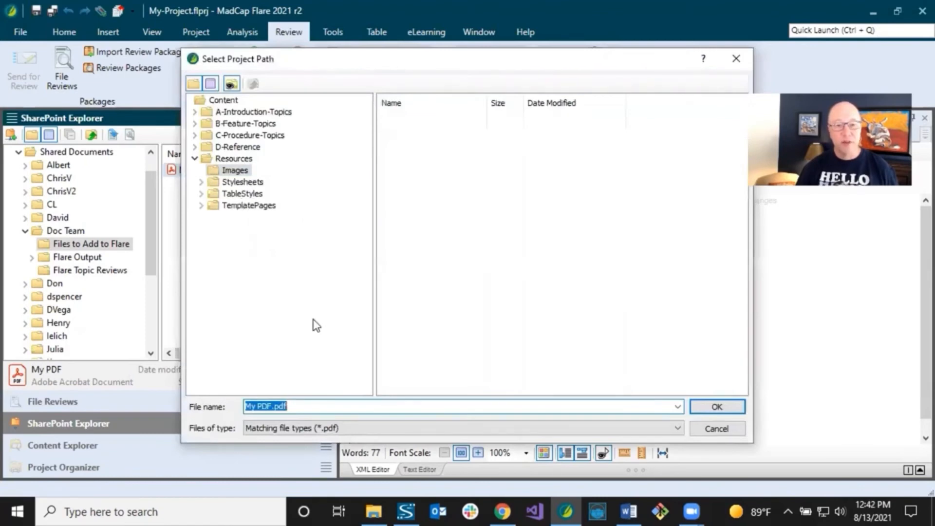
click(231, 113)
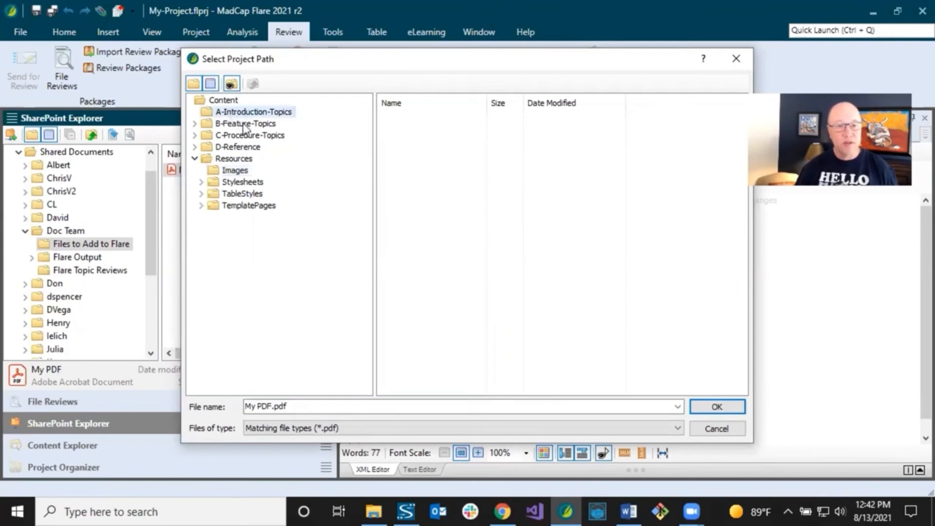
click(228, 101)
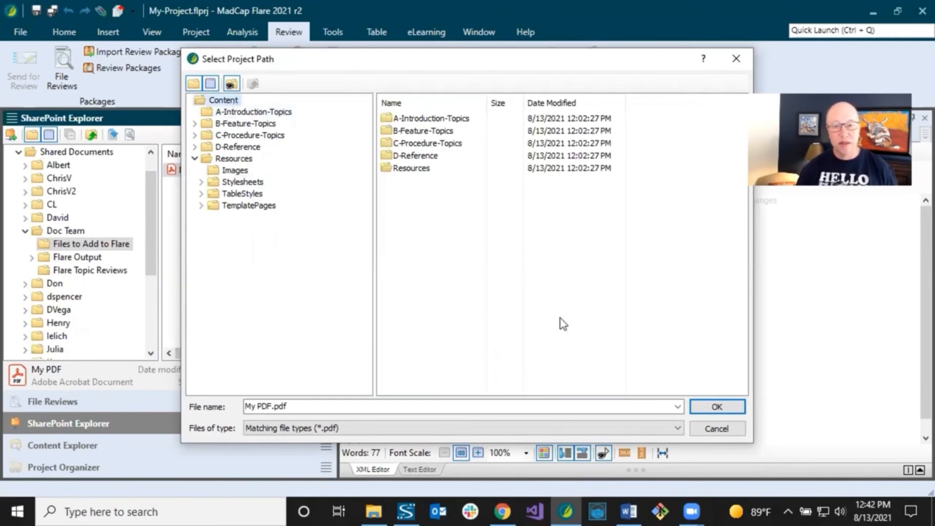
click(720, 405)
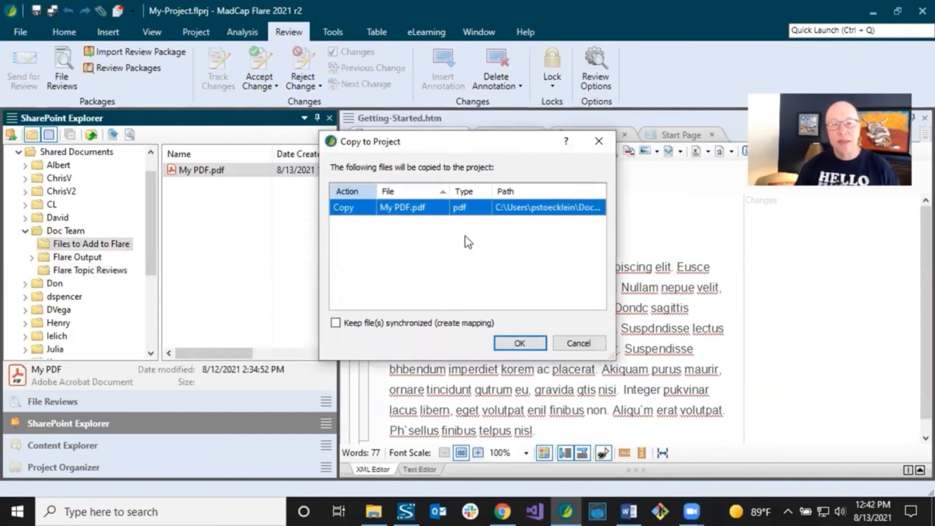
click(336, 324)
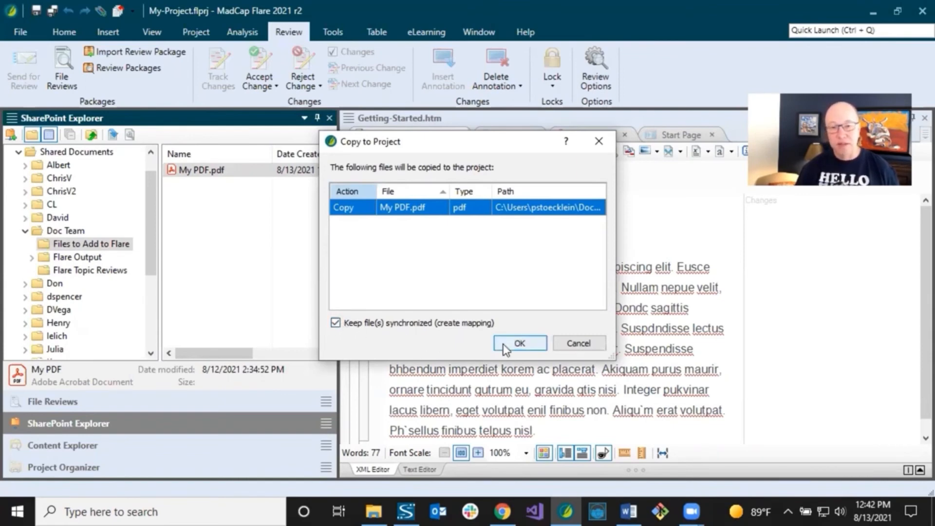
click(519, 343)
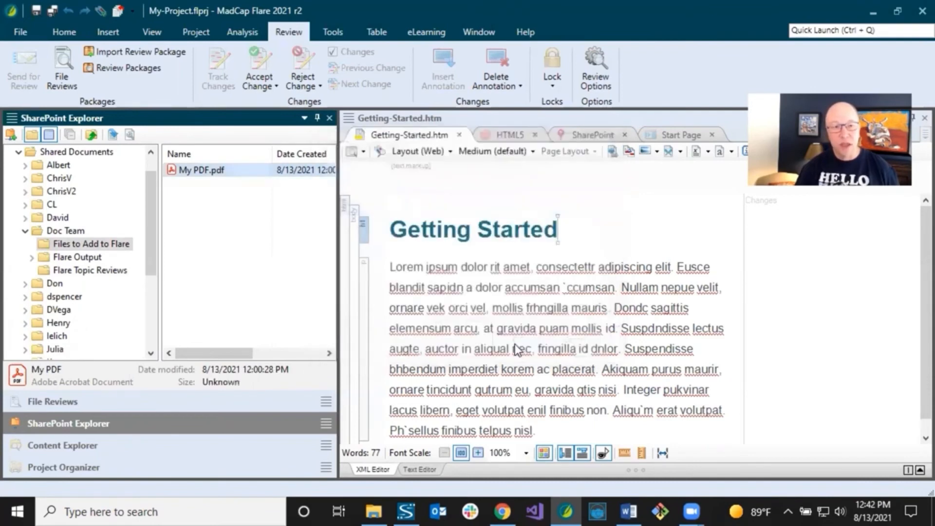
Select My PDF.pdf in the project's content and check its SharePoint path in the project's file mappings
click(137, 444)
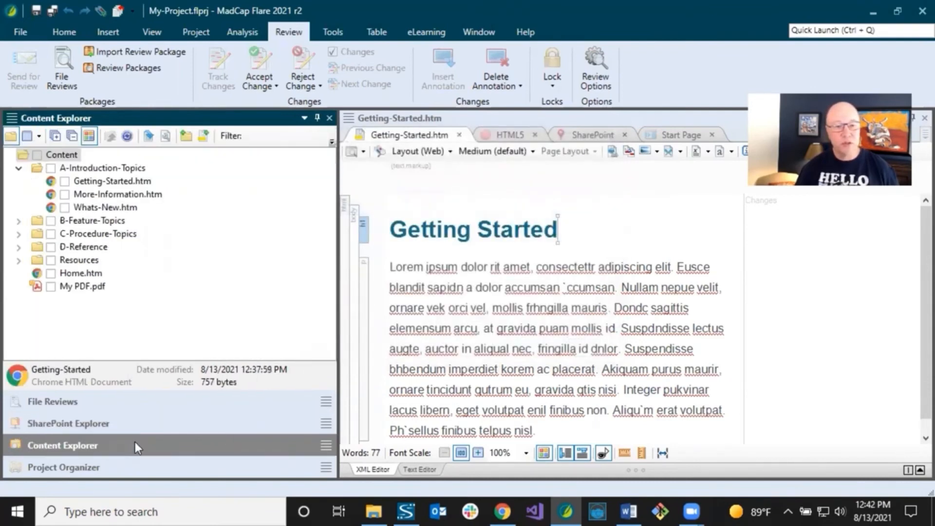
click(98, 287)
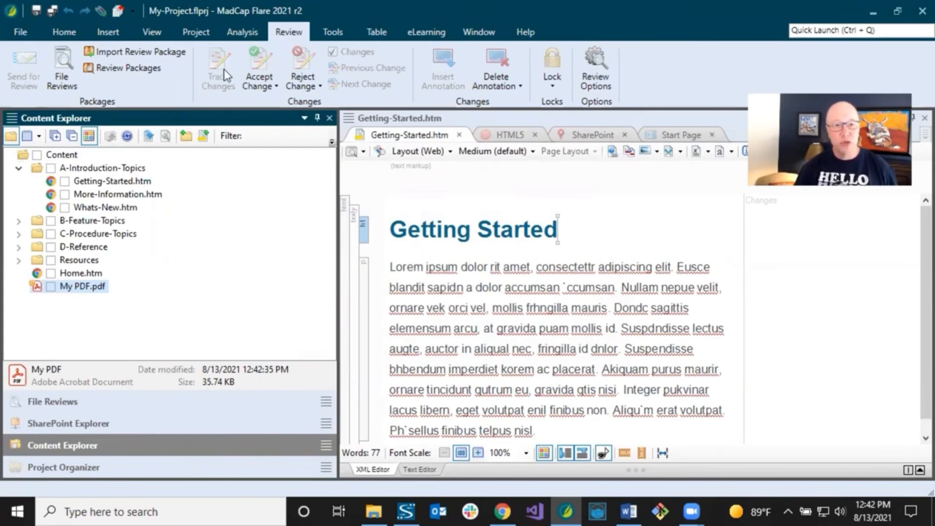
click(207, 35)
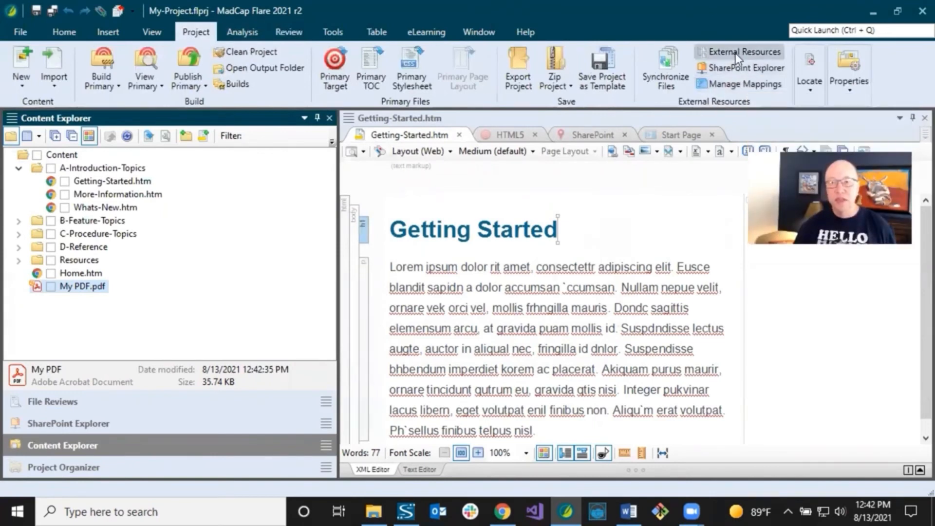
click(732, 86)
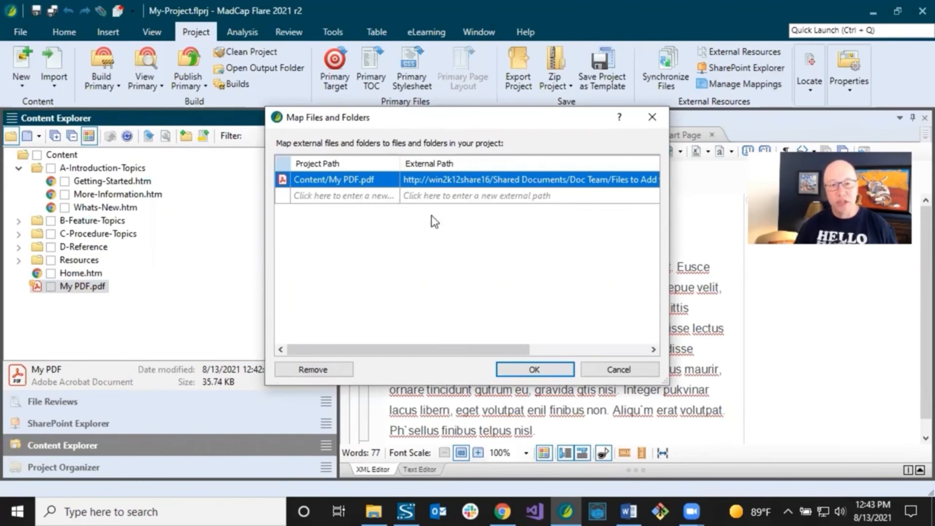
click(615, 371)
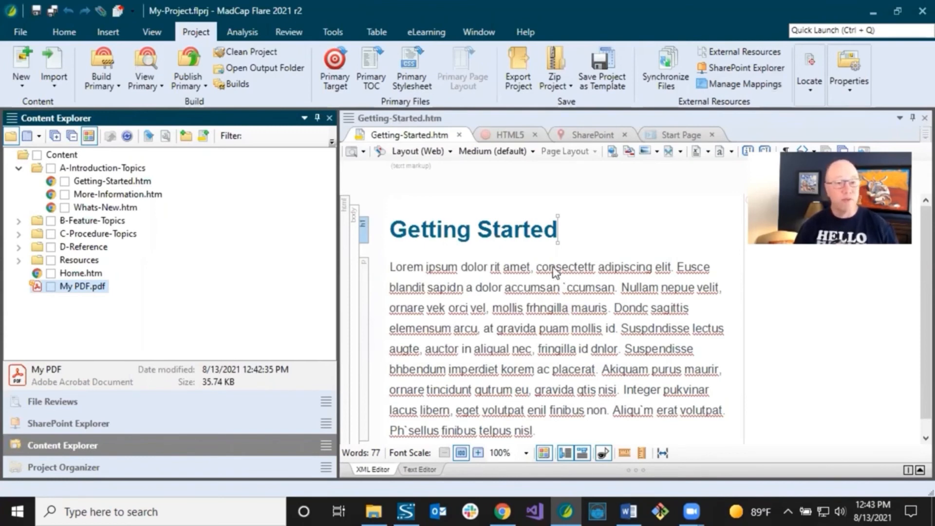
Open the primary TOC, add My PDF.pdf from the project's content after the Company entry and save it
click(115, 463)
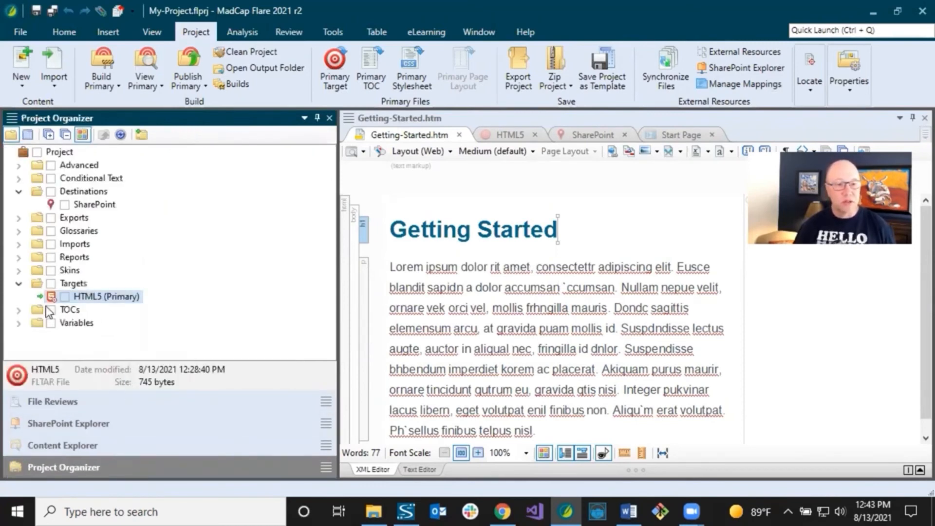
click(19, 310)
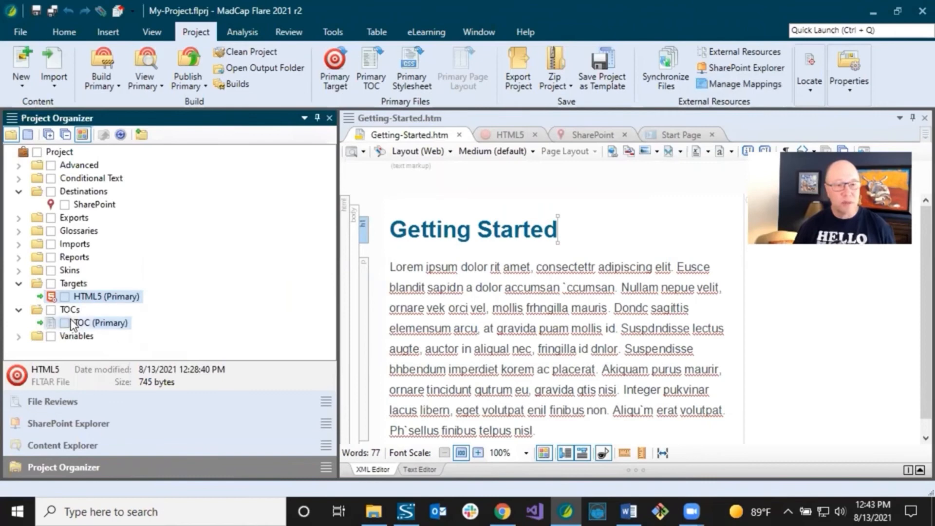
click(70, 321)
double_click(71, 322)
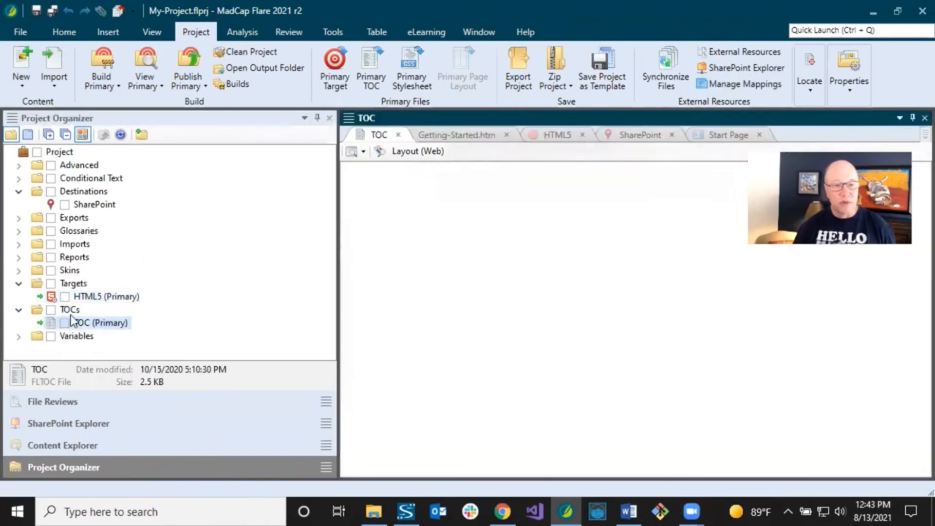
click(86, 444)
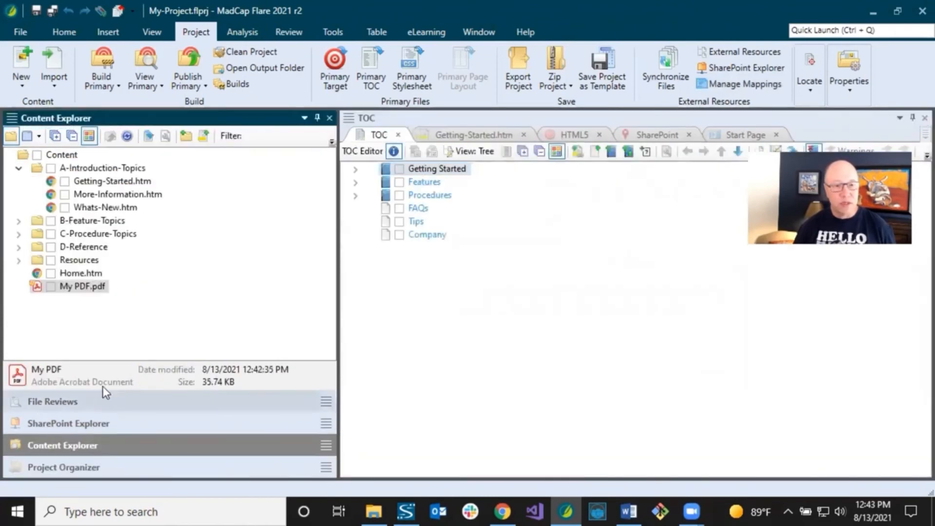
drag(88, 289, 399, 259)
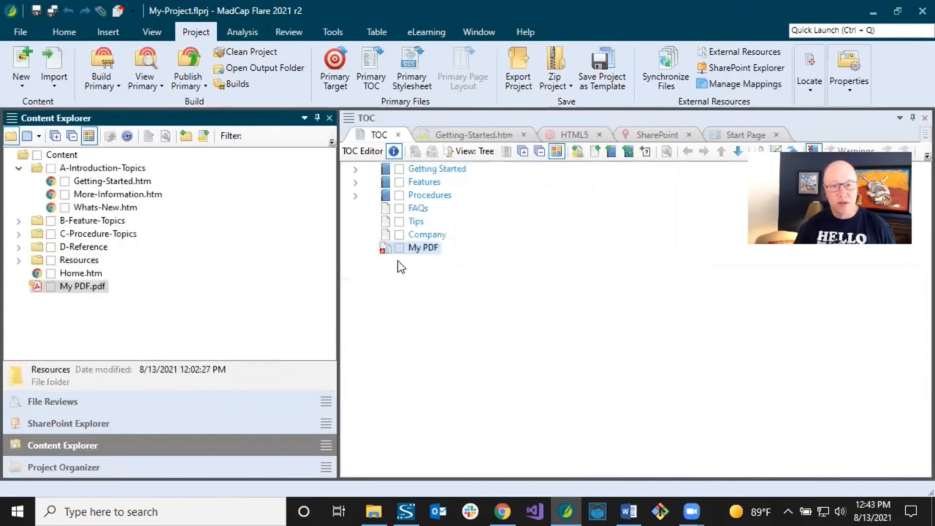
click(59, 9)
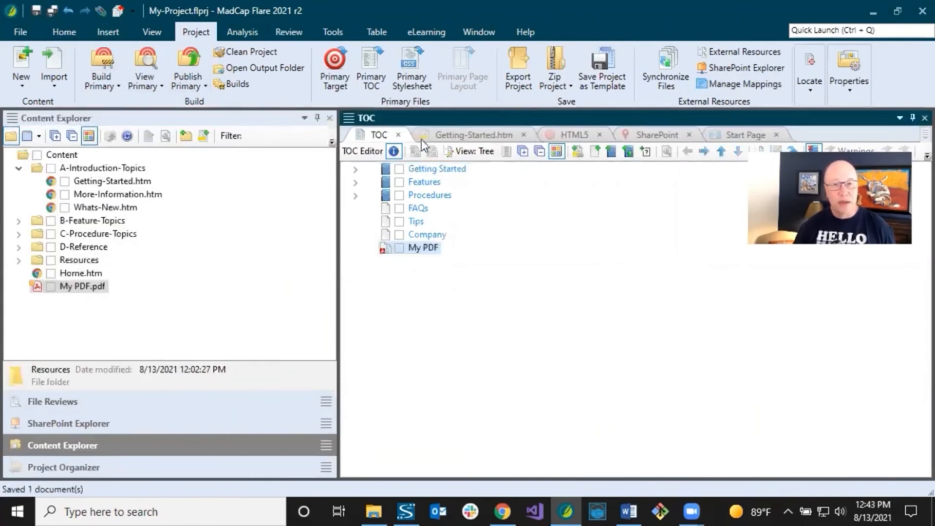
Build the HTML5 target
click(571, 135)
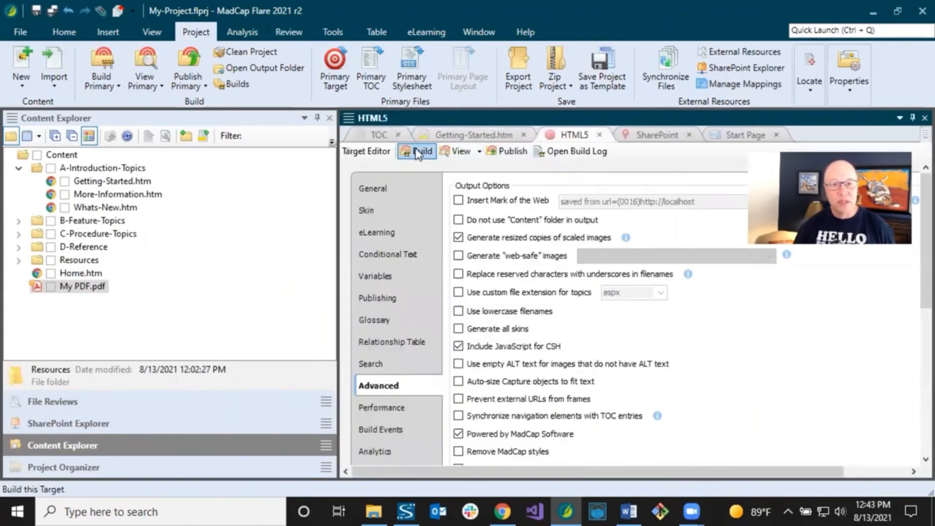
click(417, 155)
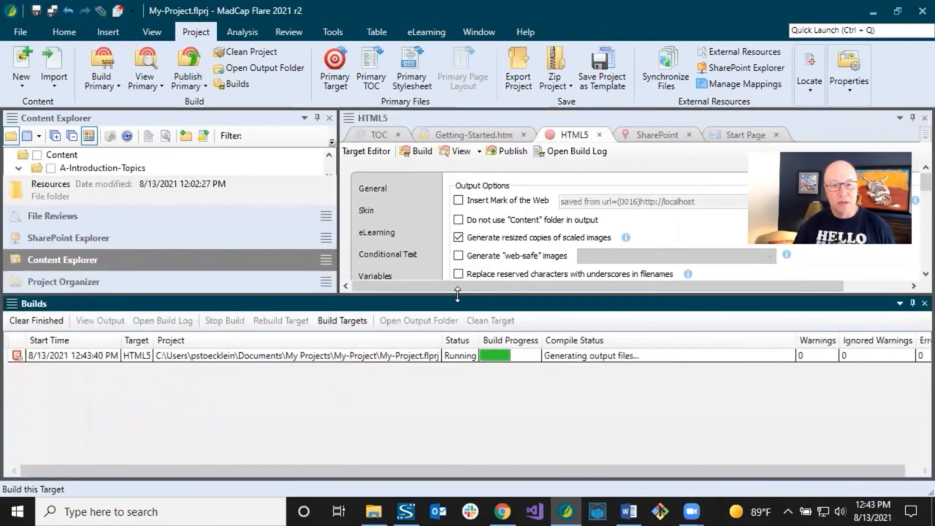
View the built HTML5 output in the browser and open My PDF from its navigation menu to check its text
drag(457, 293, 462, 359)
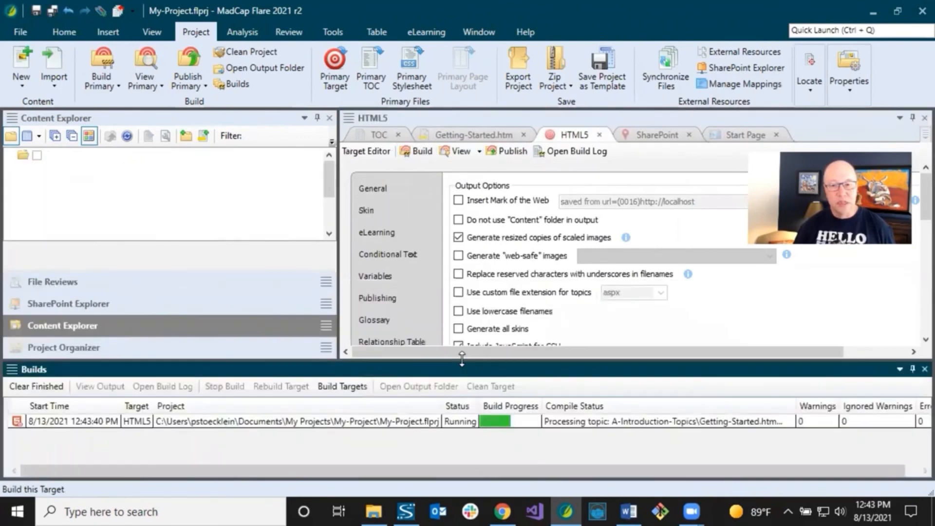
double_click(347, 421)
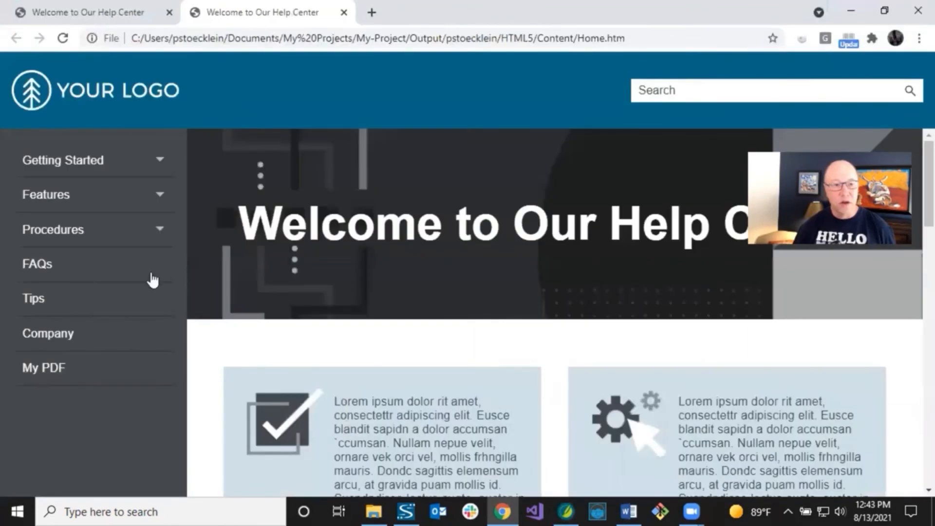
click(56, 370)
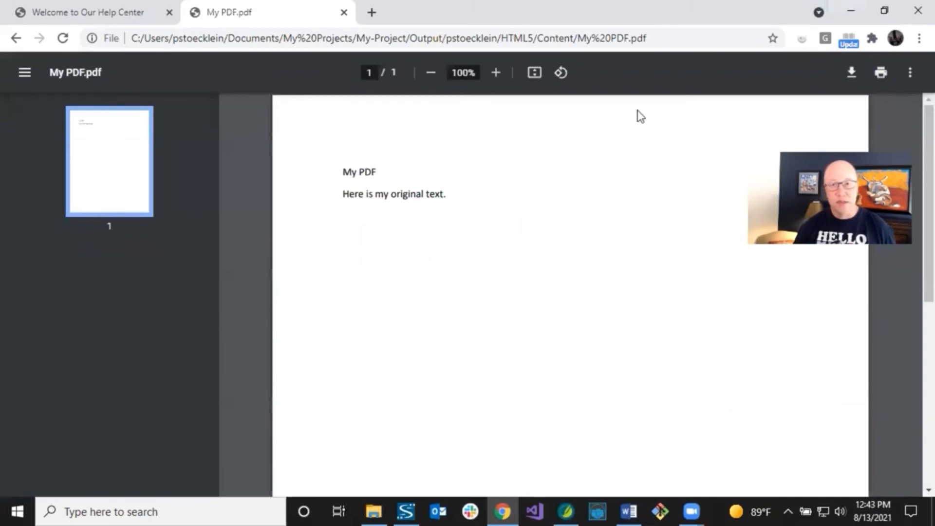
click(851, 16)
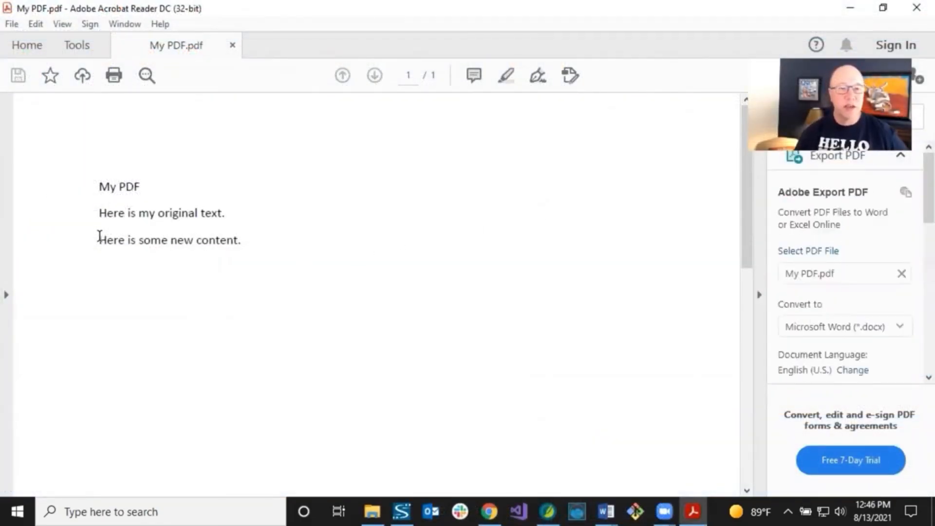
Review the last line of the edited My PDF.pdf in Acrobat Reader, then synchronize the project's copy with the SharePoint file in Flare
drag(99, 238, 242, 230)
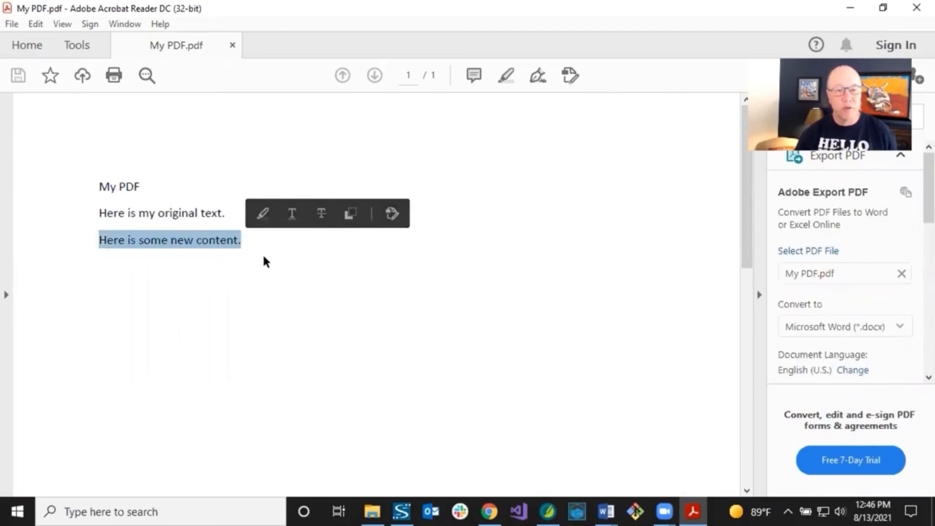
click(239, 240)
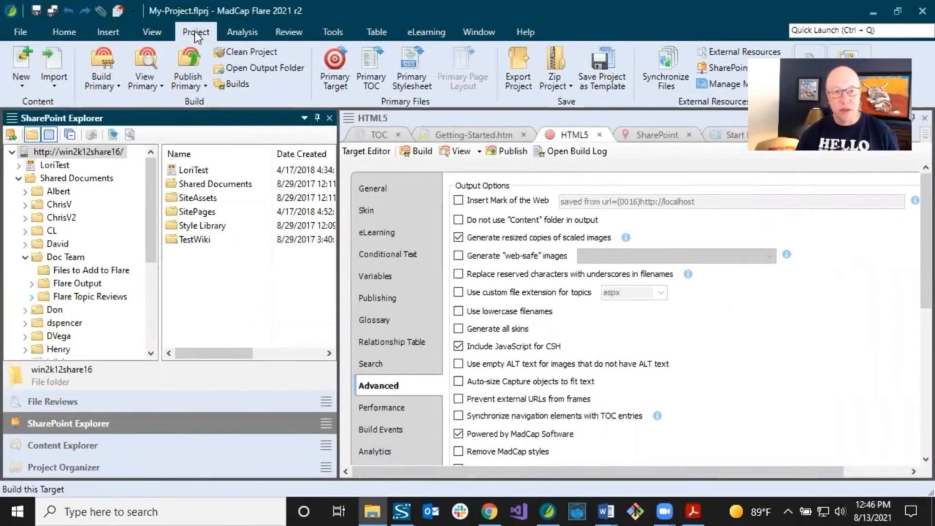
click(671, 71)
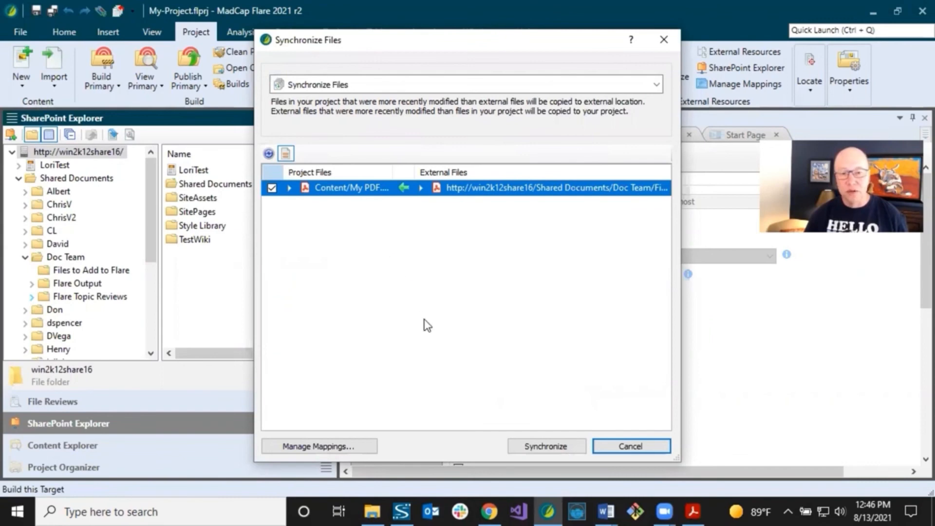
click(542, 446)
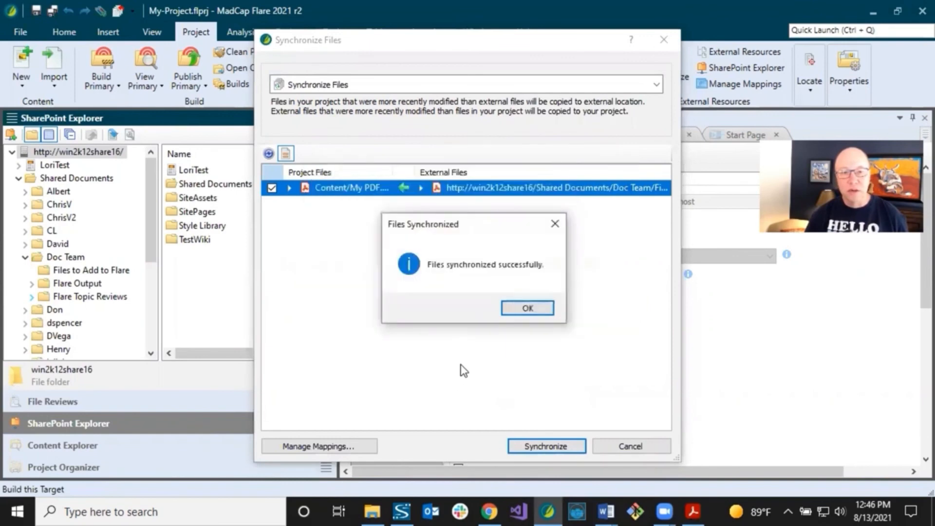
click(526, 308)
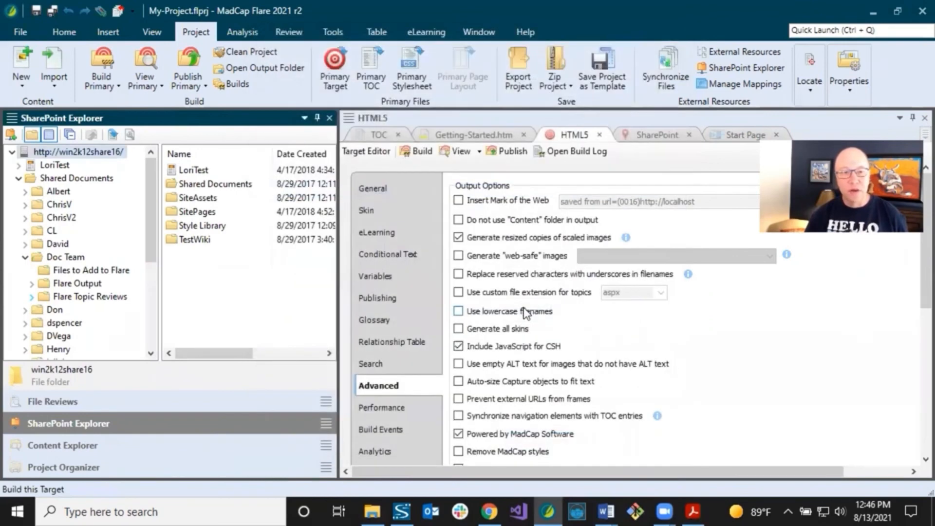
Open My PDF.pdf from the SharePoint folder Files to Add to Flare to check its text, and close it
click(87, 270)
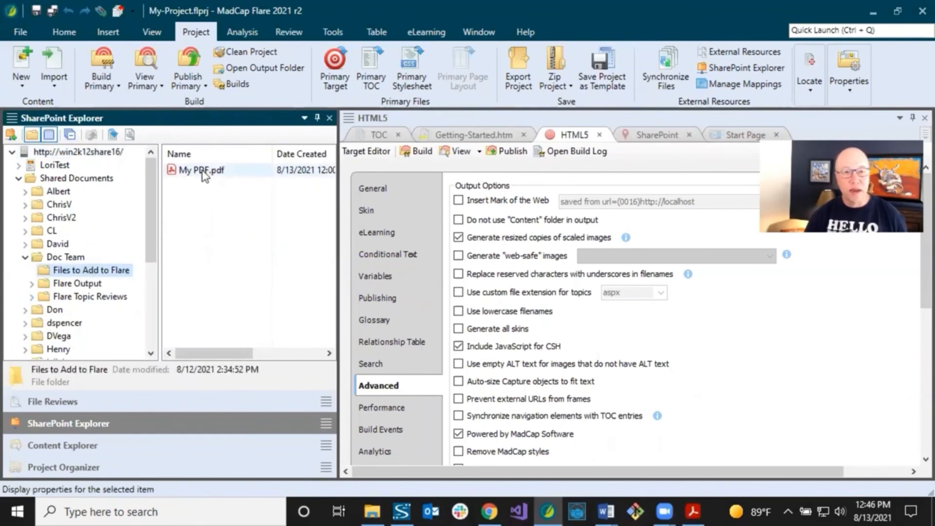
double_click(201, 170)
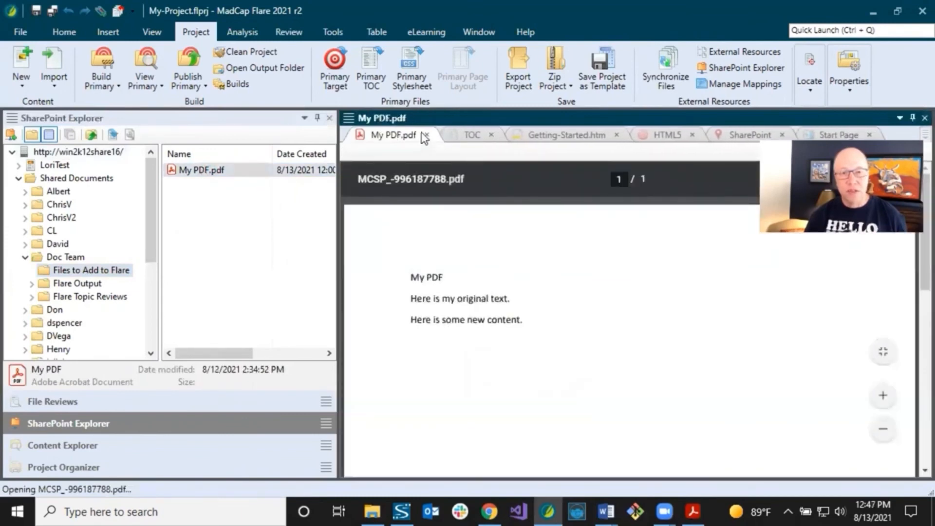
click(426, 135)
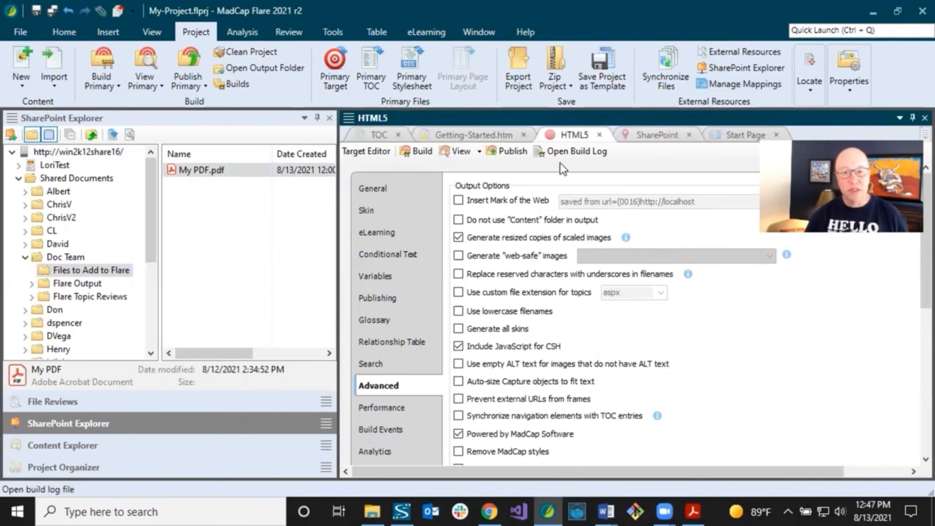
Rebuild the HTML5 target, view the new output and open My PDF from its navigation menu to check the updated text
click(417, 153)
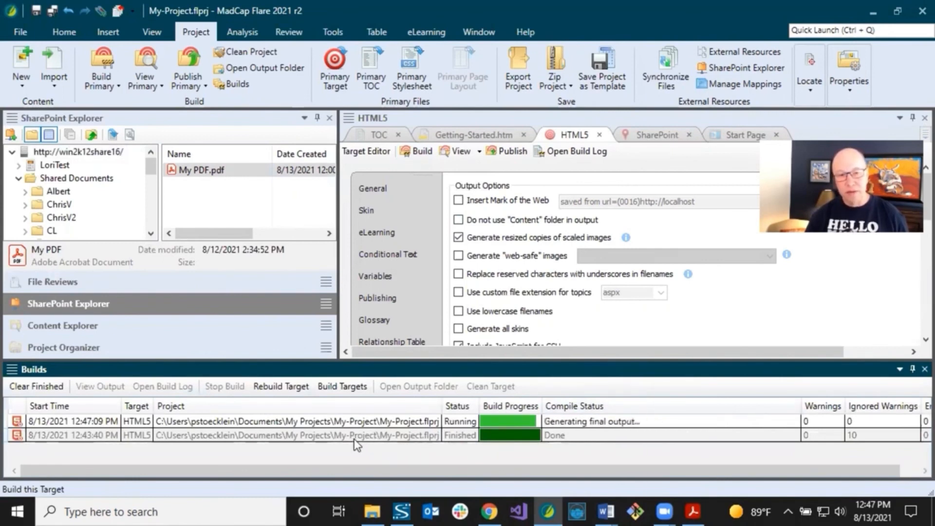
double_click(363, 422)
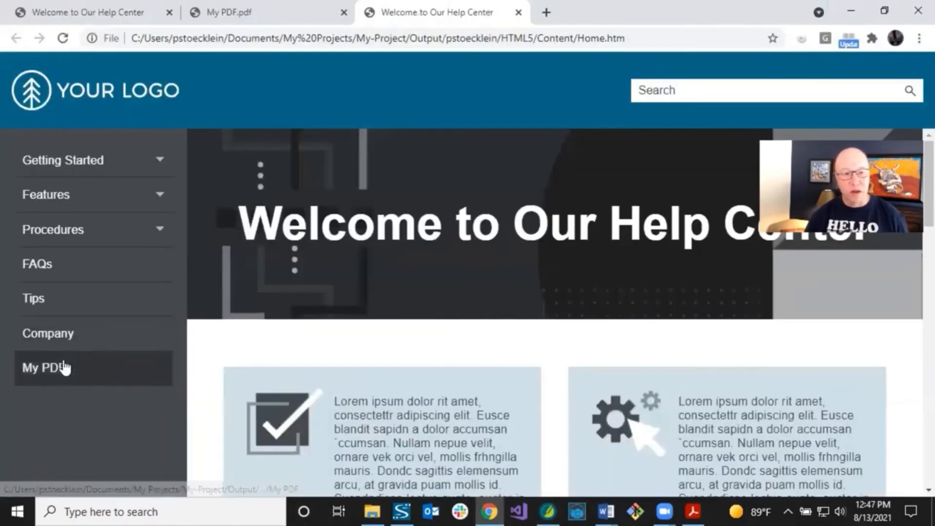
click(66, 367)
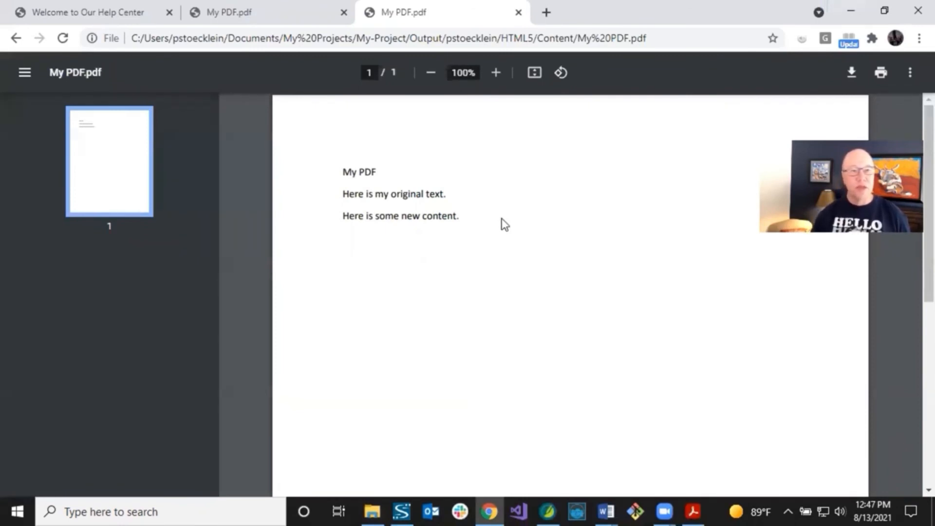
key(alt+Tab)
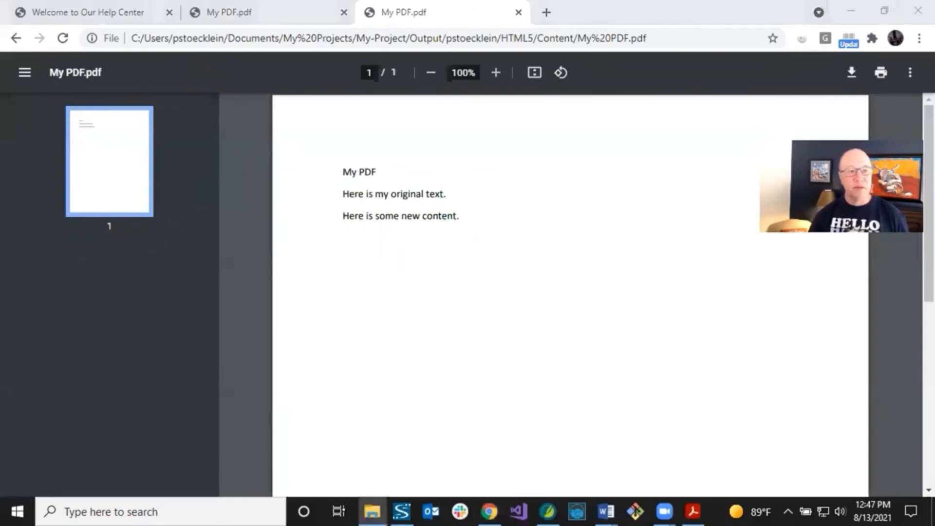